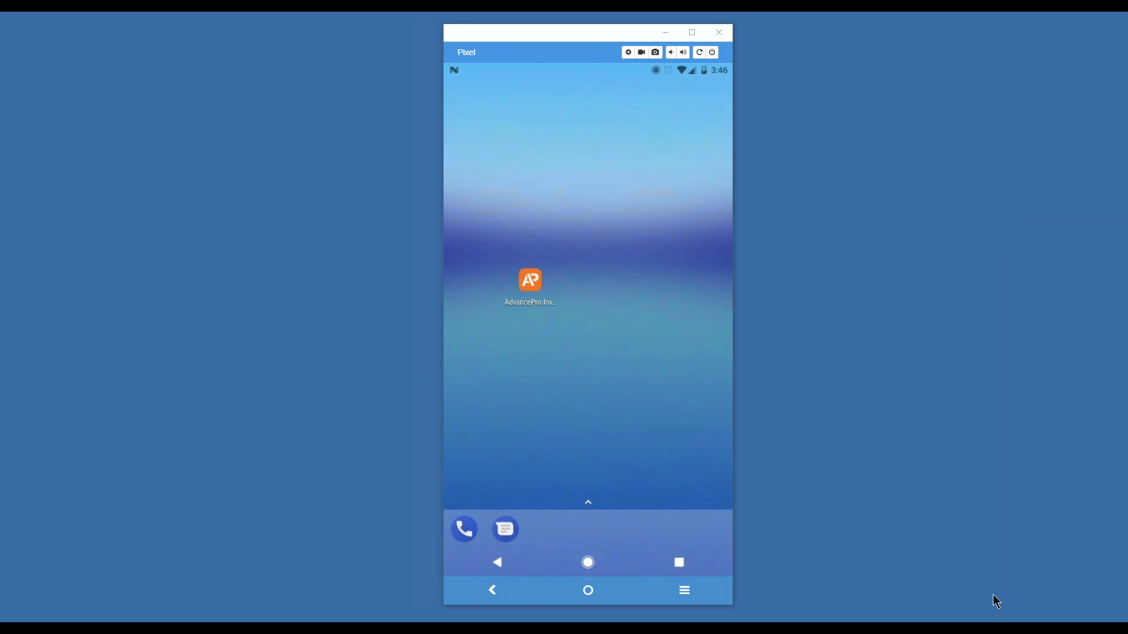
# Step: Launch the AdvancePro Inventory app from the emulator home screen
pyautogui.click(531, 286)
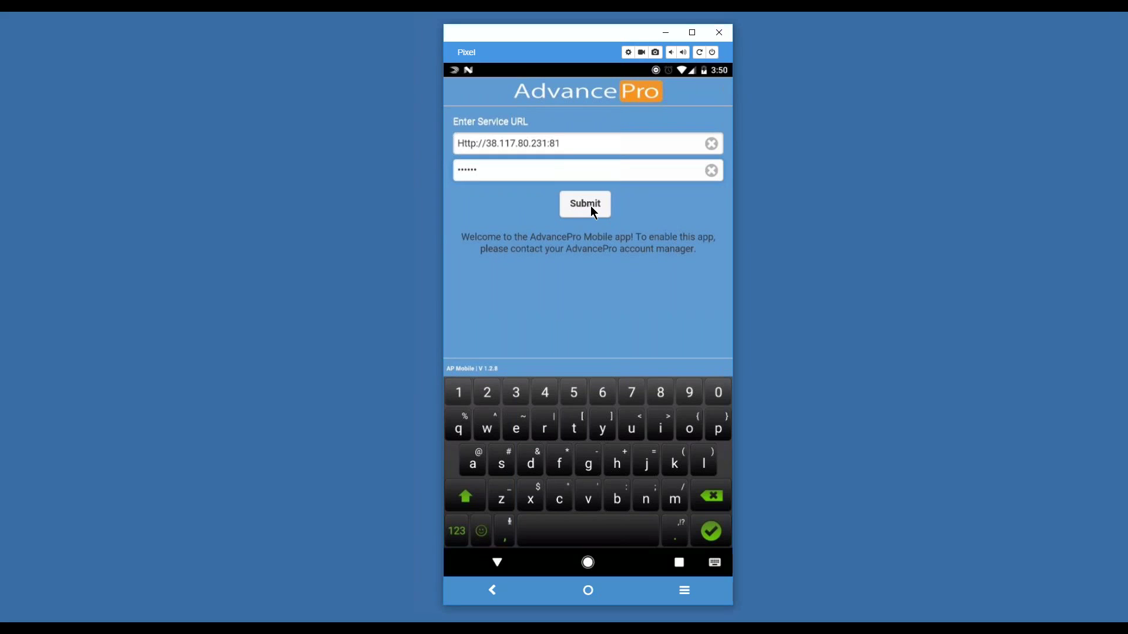
pyautogui.click(593, 210)
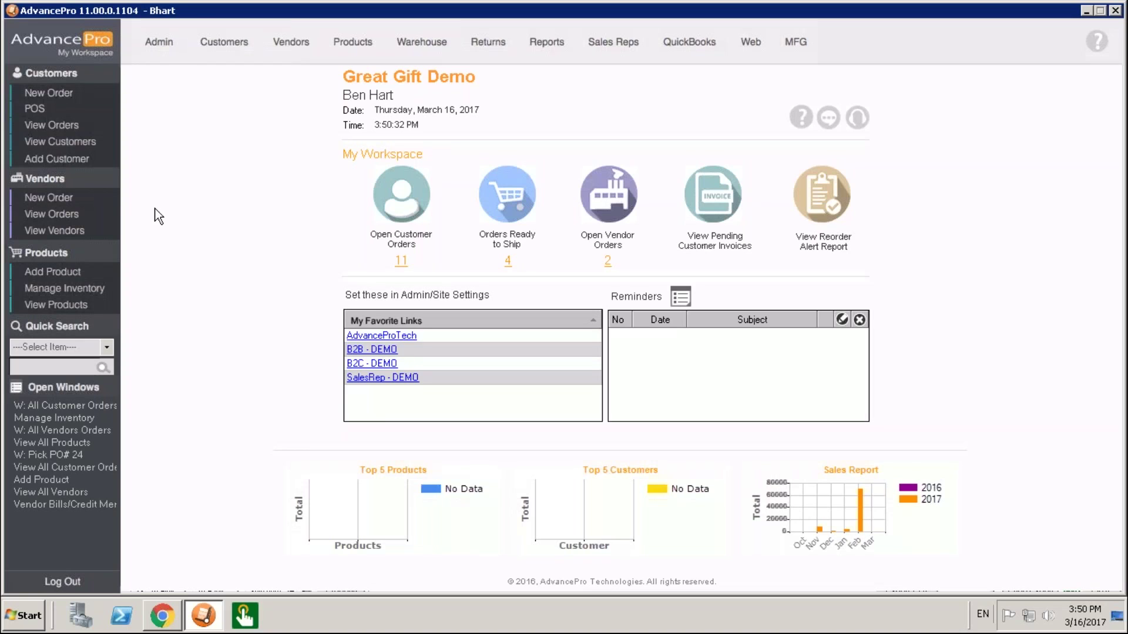
# Step: Open AP Mobile Settings for the mobile user in row 9 of Site Administrators
pyautogui.click(161, 41)
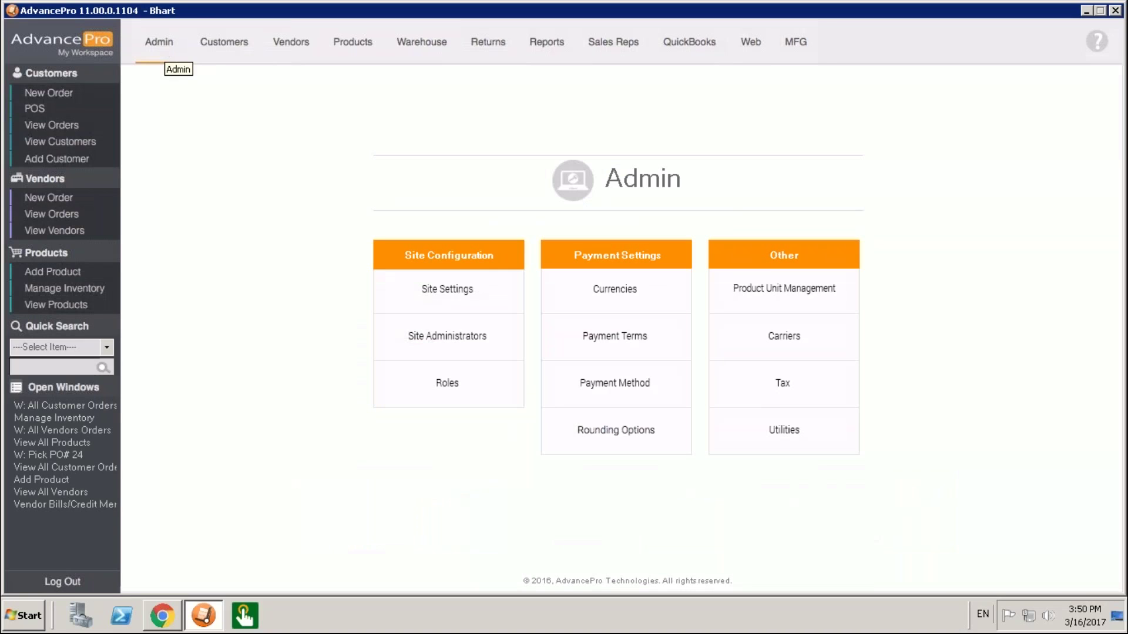
pyautogui.click(457, 350)
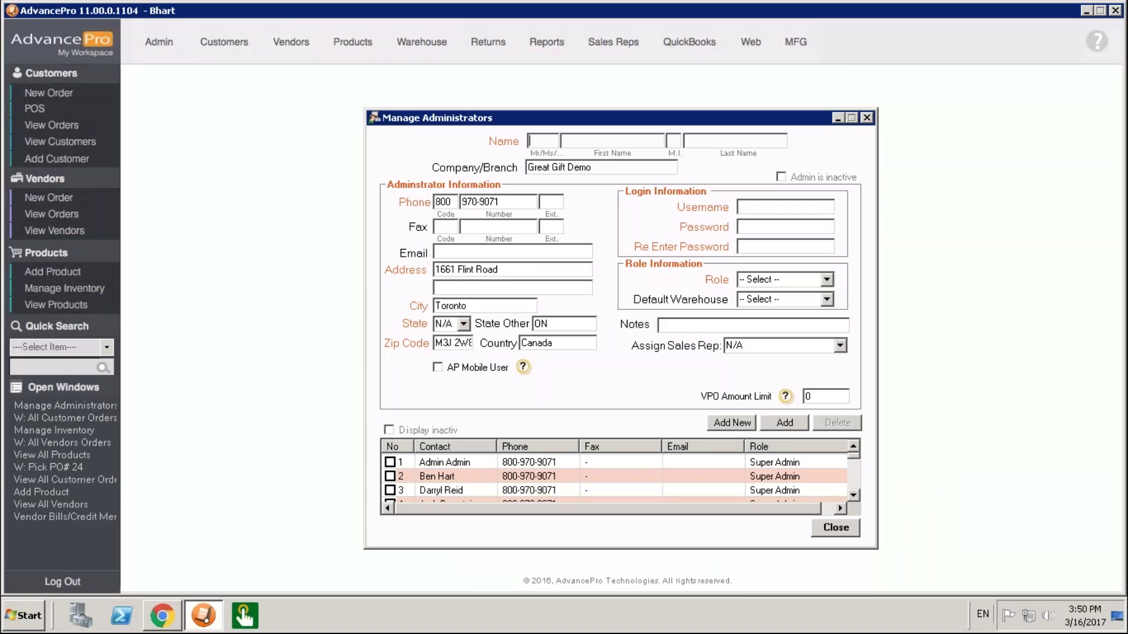
pyautogui.moveTo(856, 457); pyautogui.dragTo(855, 471)
pyautogui.click(855, 448)
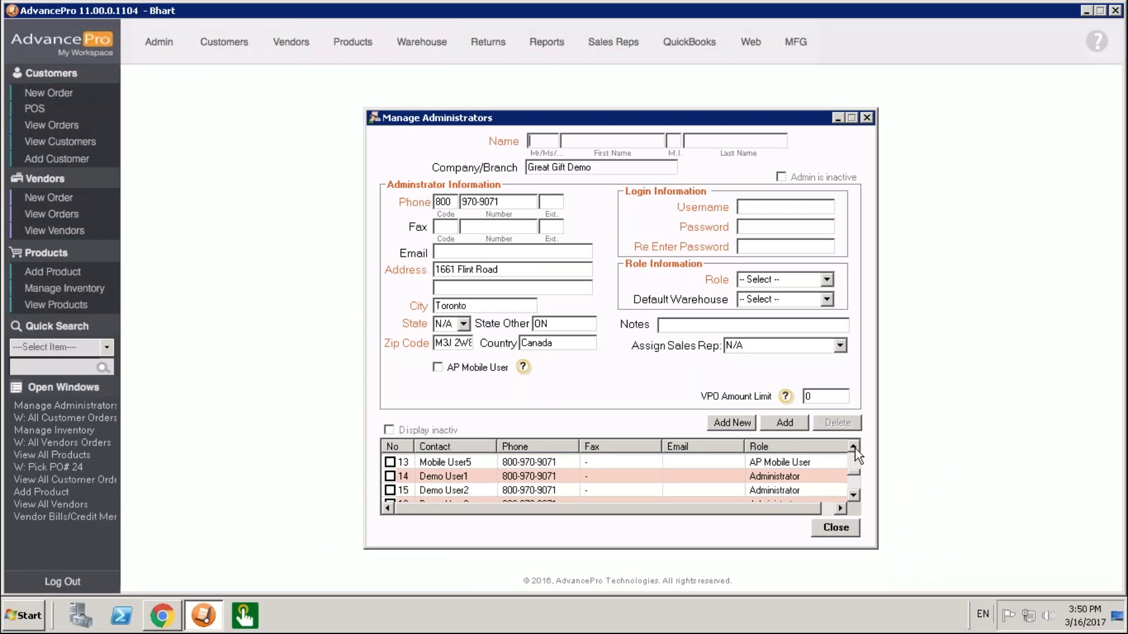
pyautogui.click(855, 449)
pyautogui.click(855, 449)
pyautogui.click(855, 449)
pyautogui.click(855, 449)
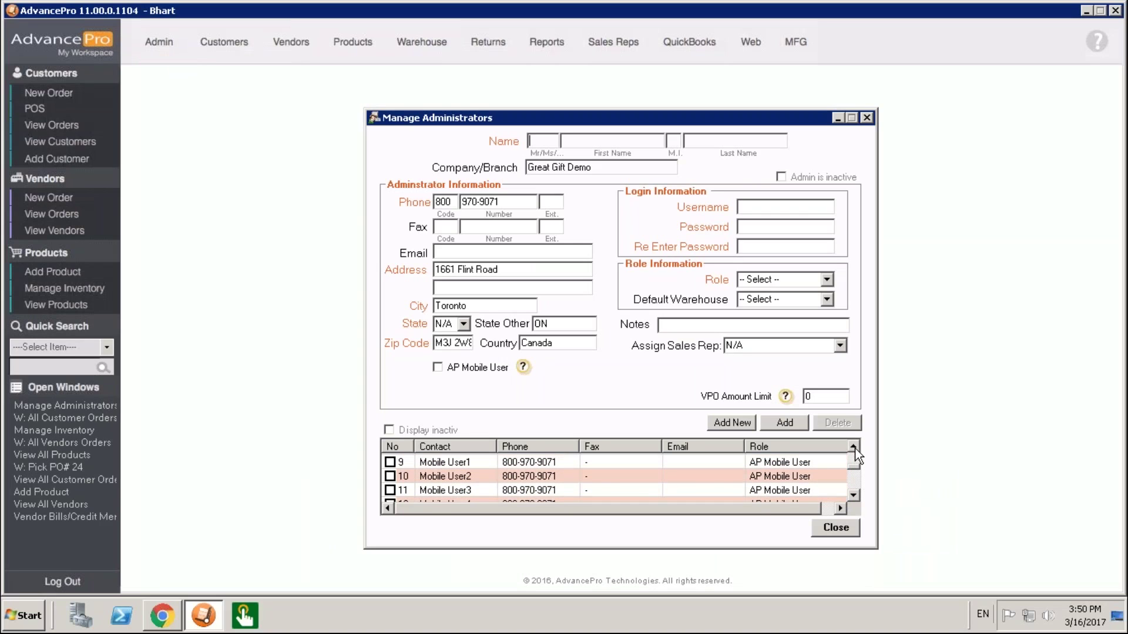
pyautogui.click(390, 464)
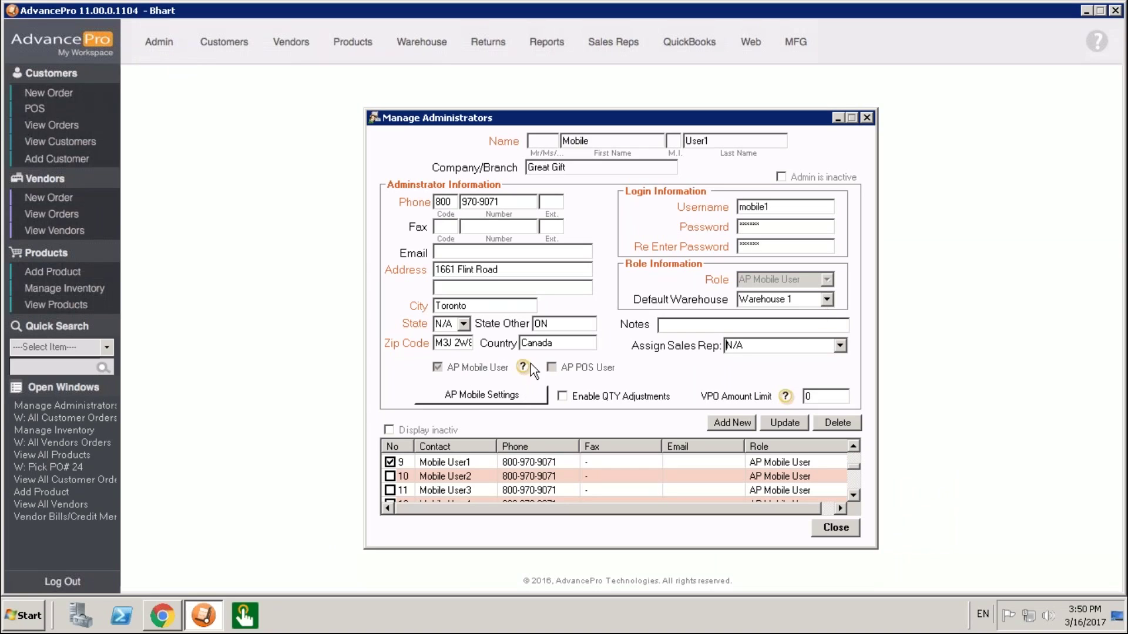
pyautogui.click(519, 395)
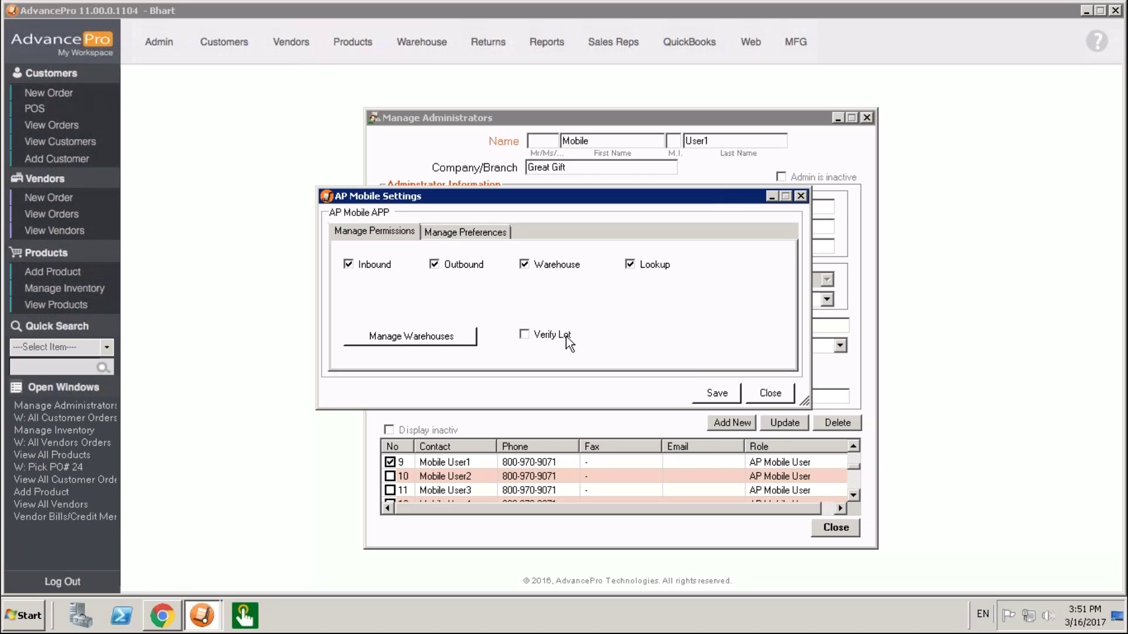
# Step: Set the OutBound preferences to sort by Order Date ascending and save the mobile settings
pyautogui.click(464, 234)
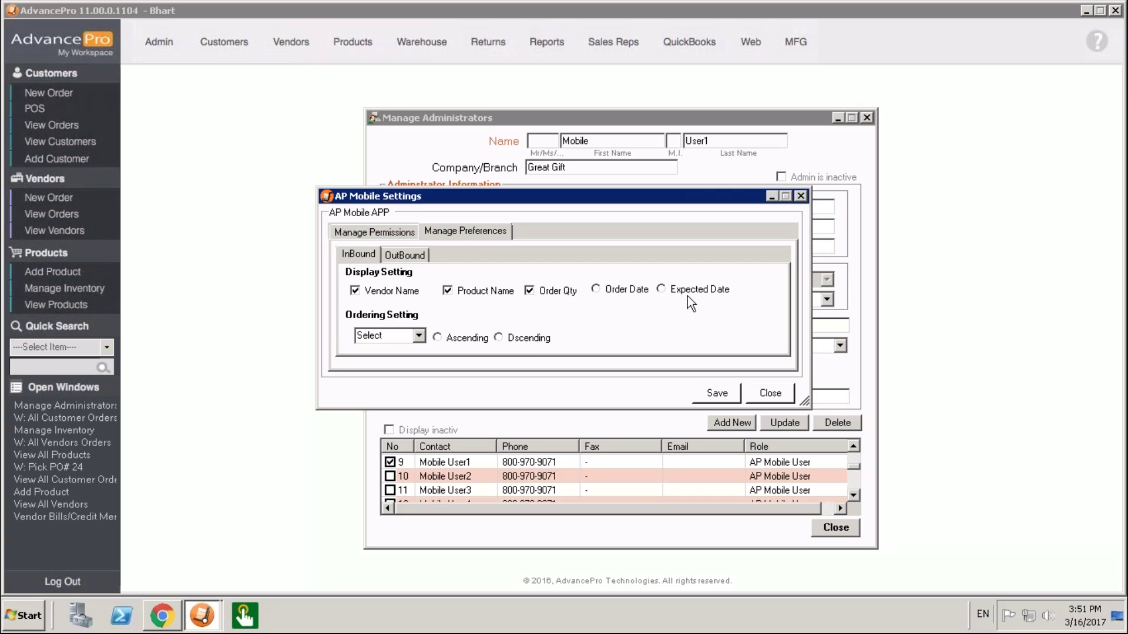
pyautogui.click(392, 256)
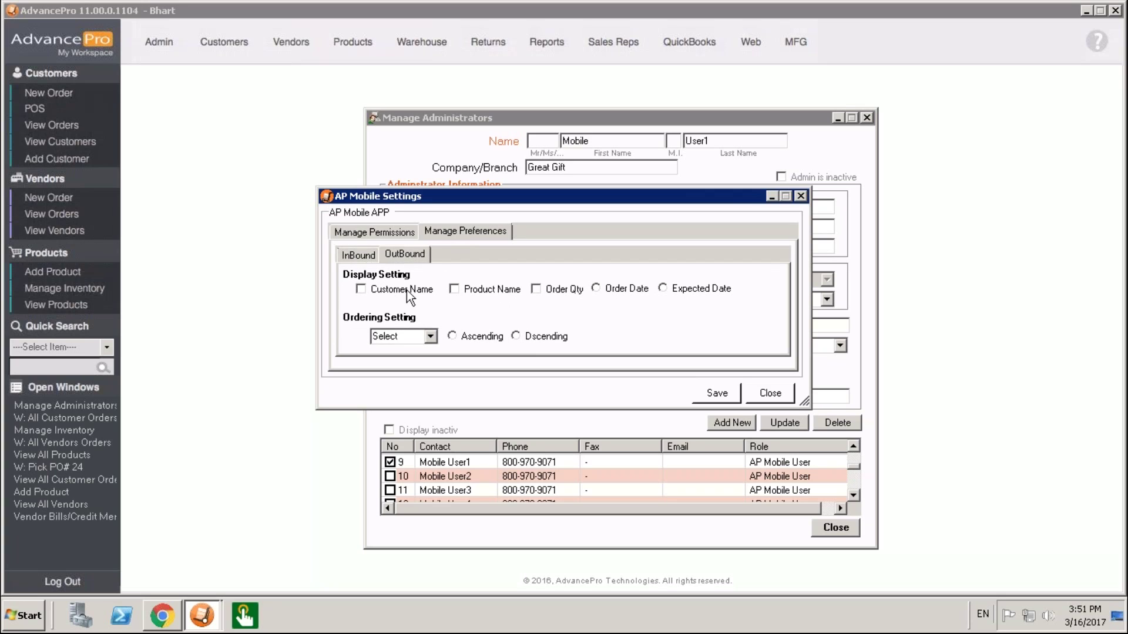
pyautogui.click(638, 290)
pyautogui.click(489, 339)
pyautogui.click(717, 395)
pyautogui.click(641, 356)
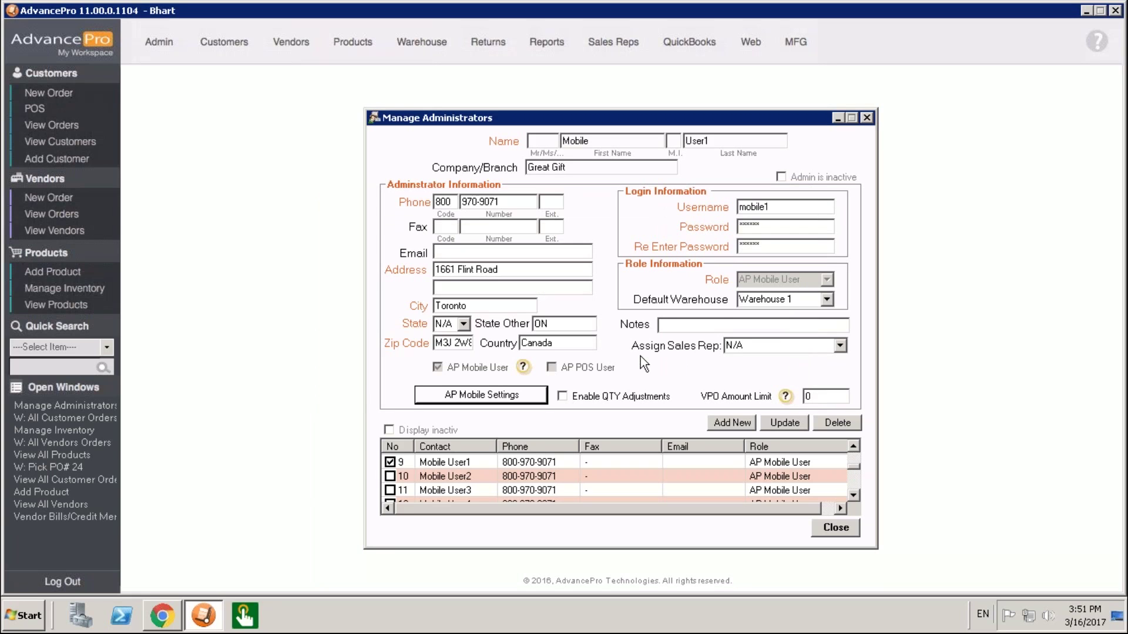
pyautogui.click(534, 397)
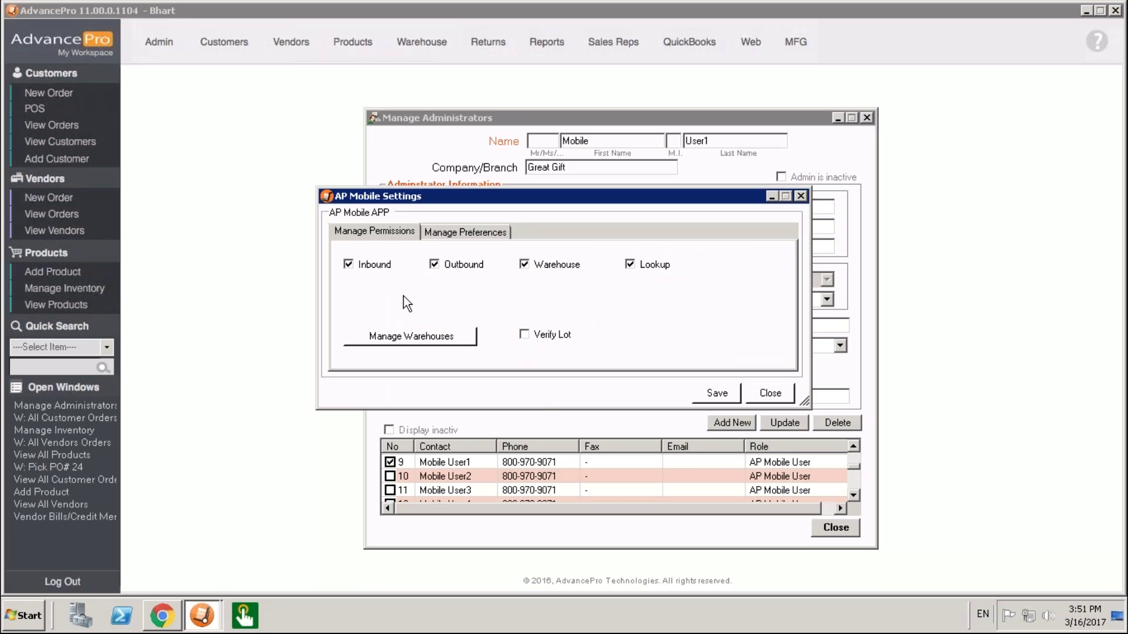
# Step: Review the user's associated warehouses, Warehouse 1 and Warehouse 2, then close the settings windows
pyautogui.click(415, 338)
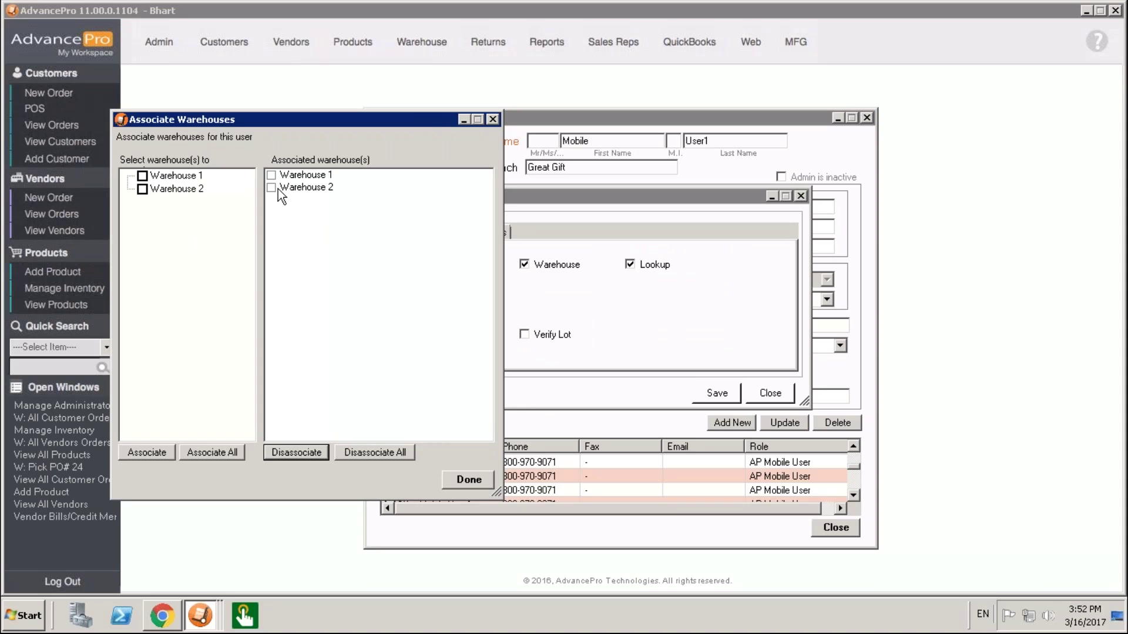
pyautogui.click(489, 479)
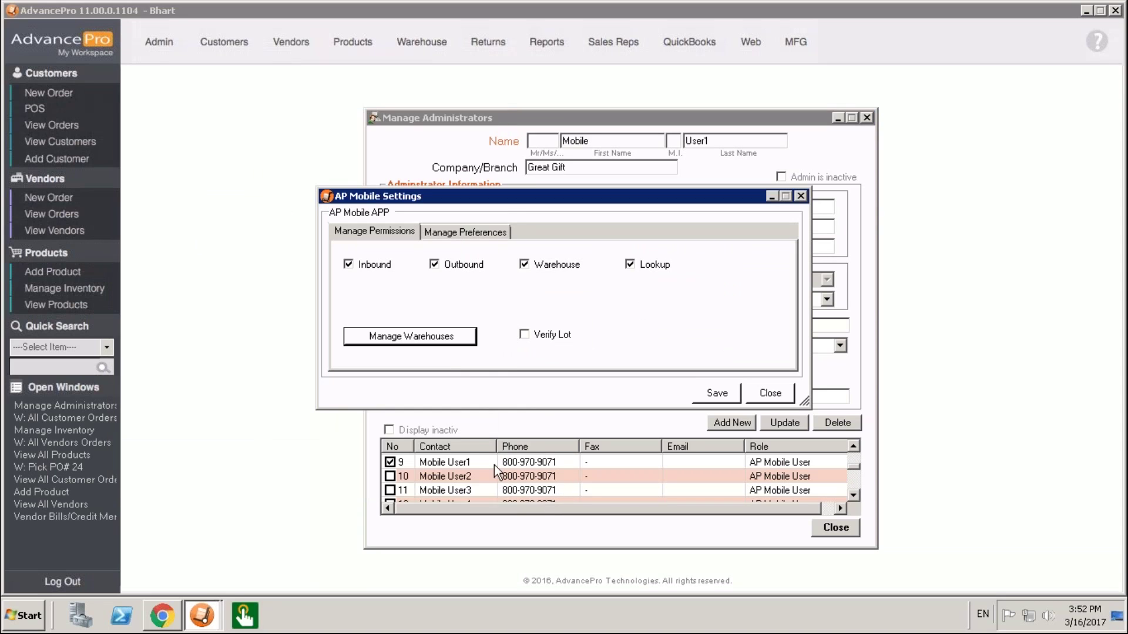
pyautogui.click(801, 196)
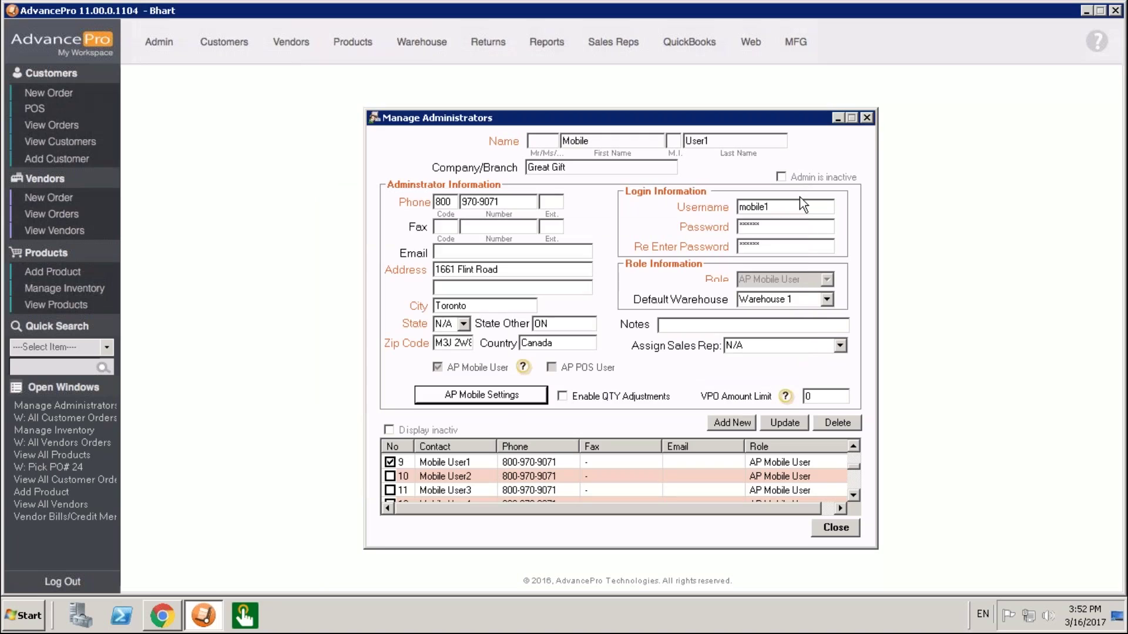
pyautogui.click(866, 119)
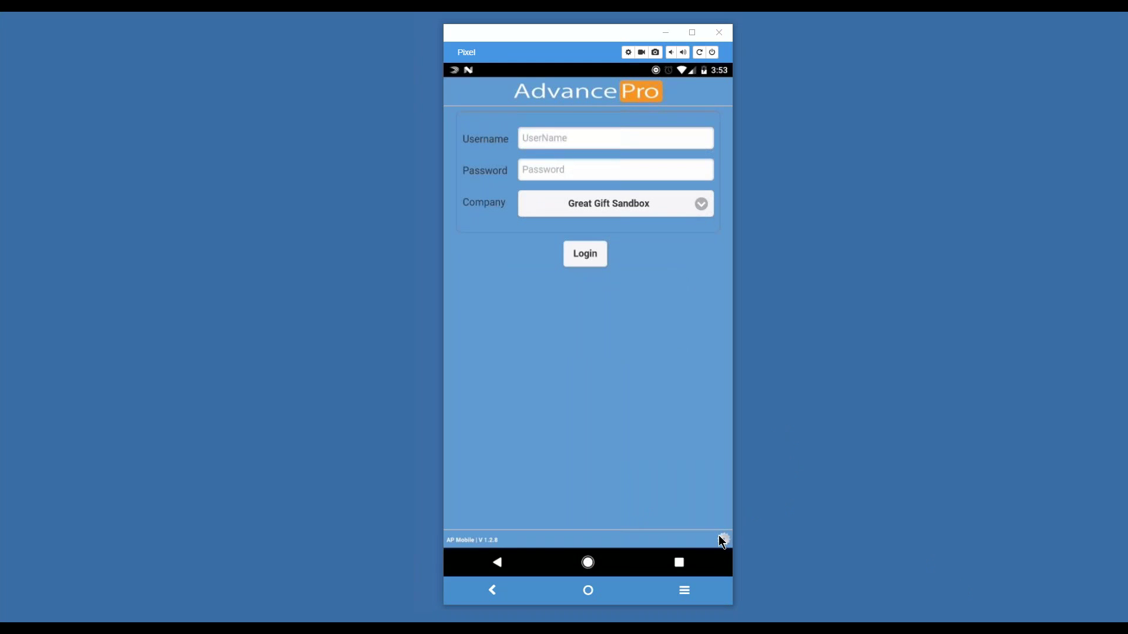
# Step: Log into the mobile app with the mobile user's username and password, retrying after the error
pyautogui.click(570, 143)
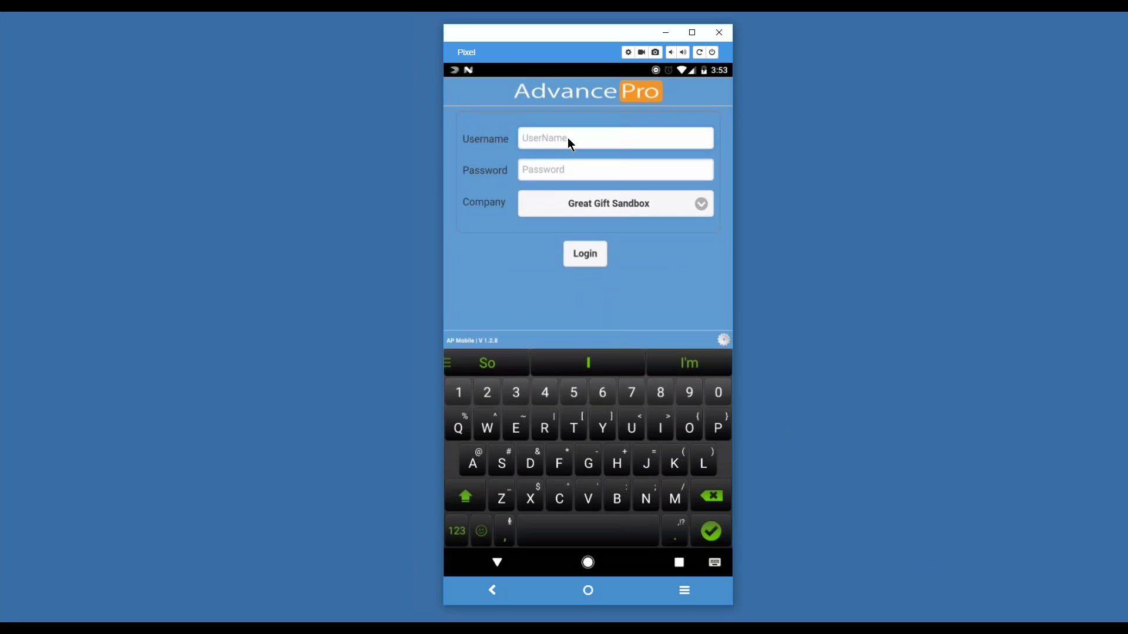
pyautogui.write('M')
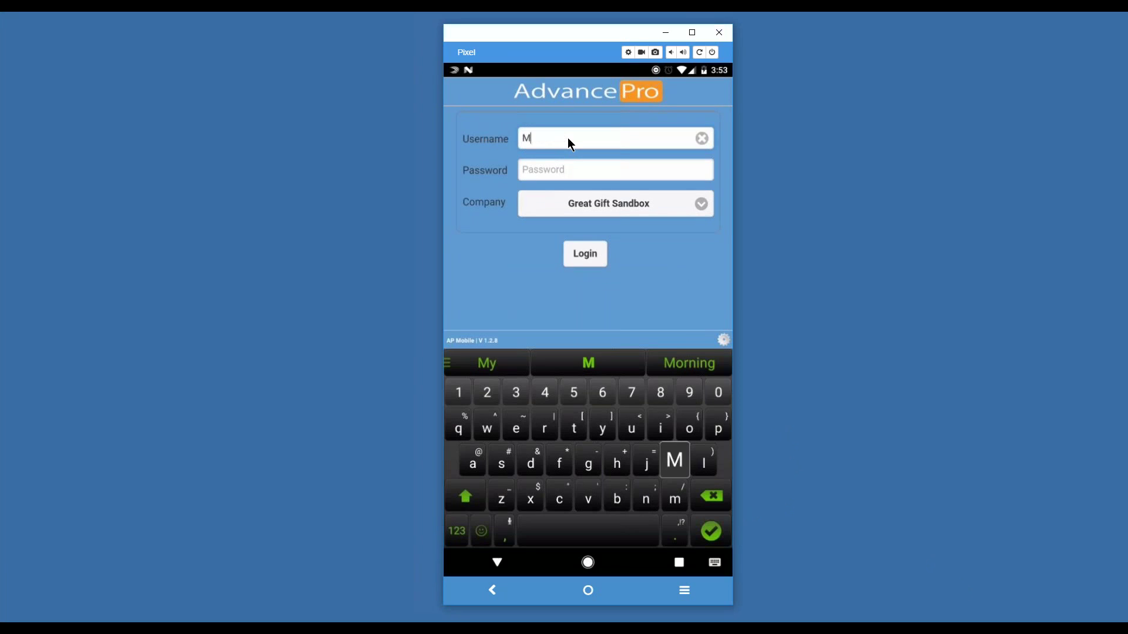
pyautogui.write('obile')
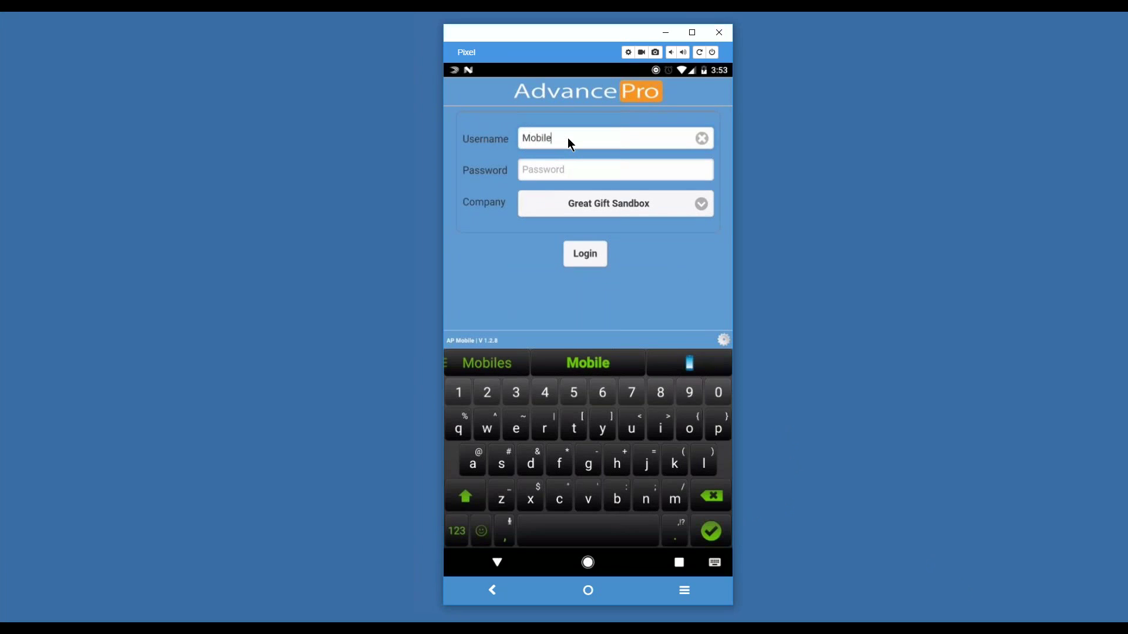
pyautogui.write('1')
pyautogui.press('Tab')
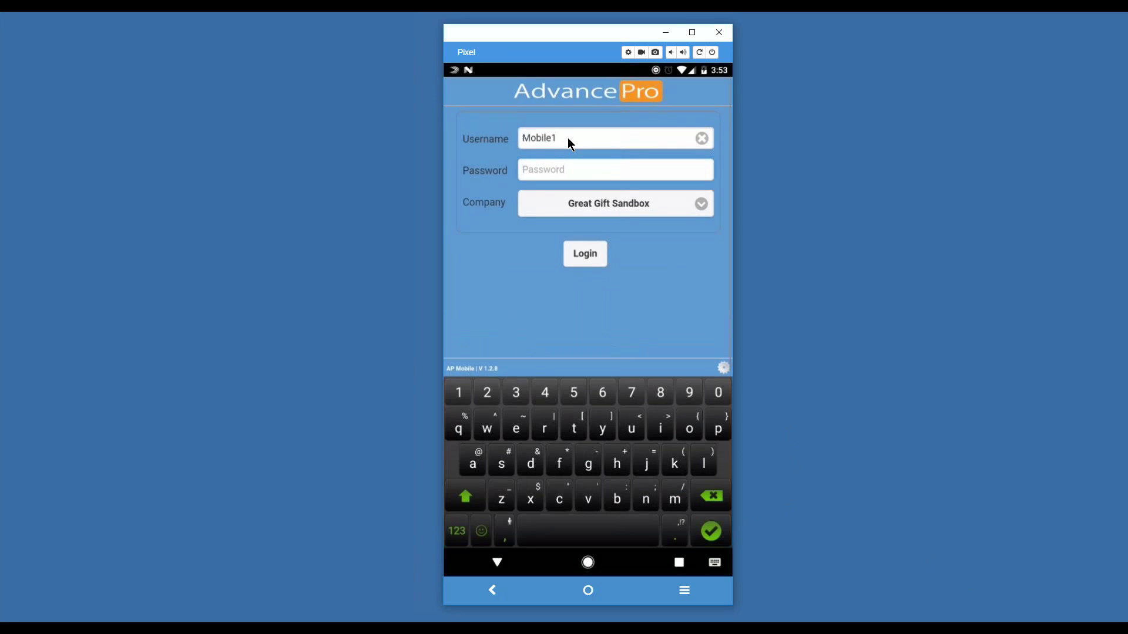
pyautogui.write('123456')
pyautogui.press('Return')
pyautogui.click(567, 137)
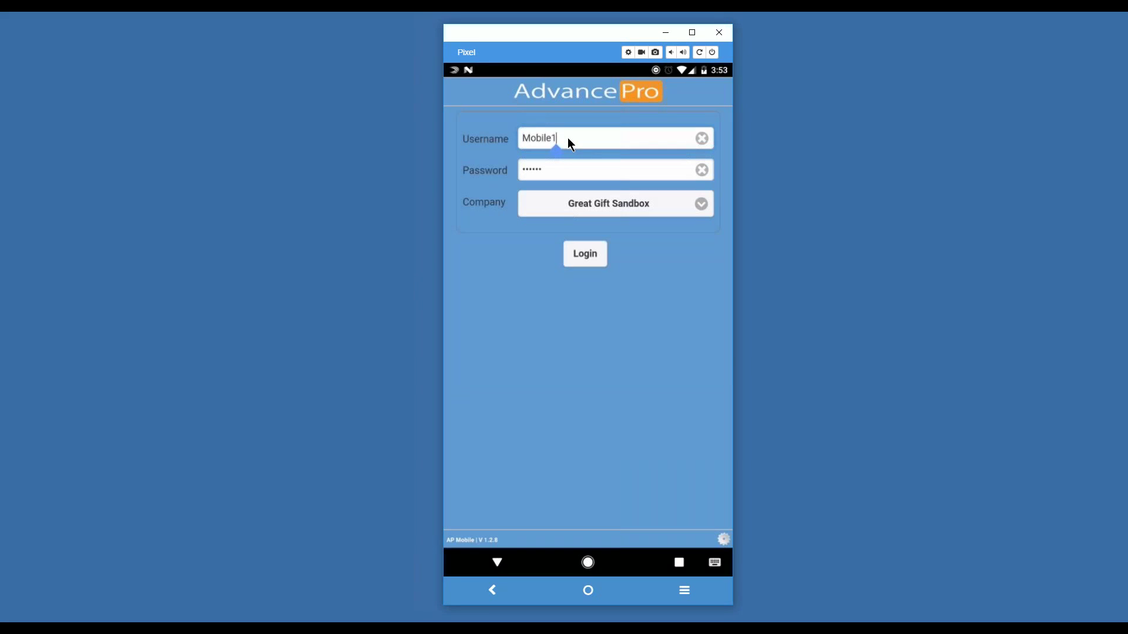
pyautogui.press('Tab')
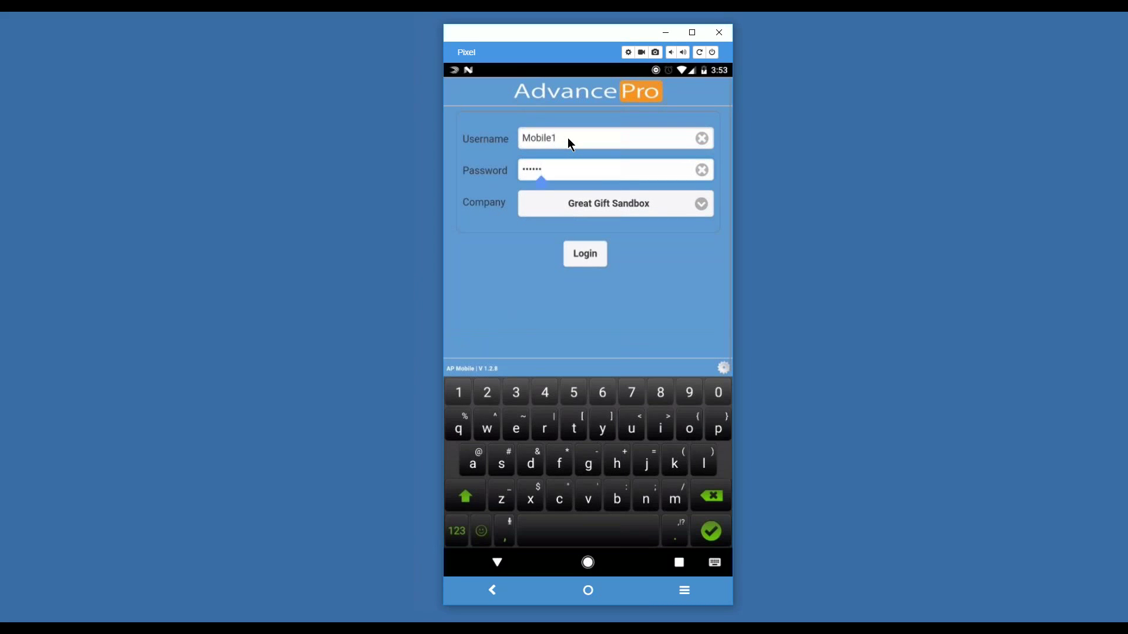
pyautogui.press('Return')
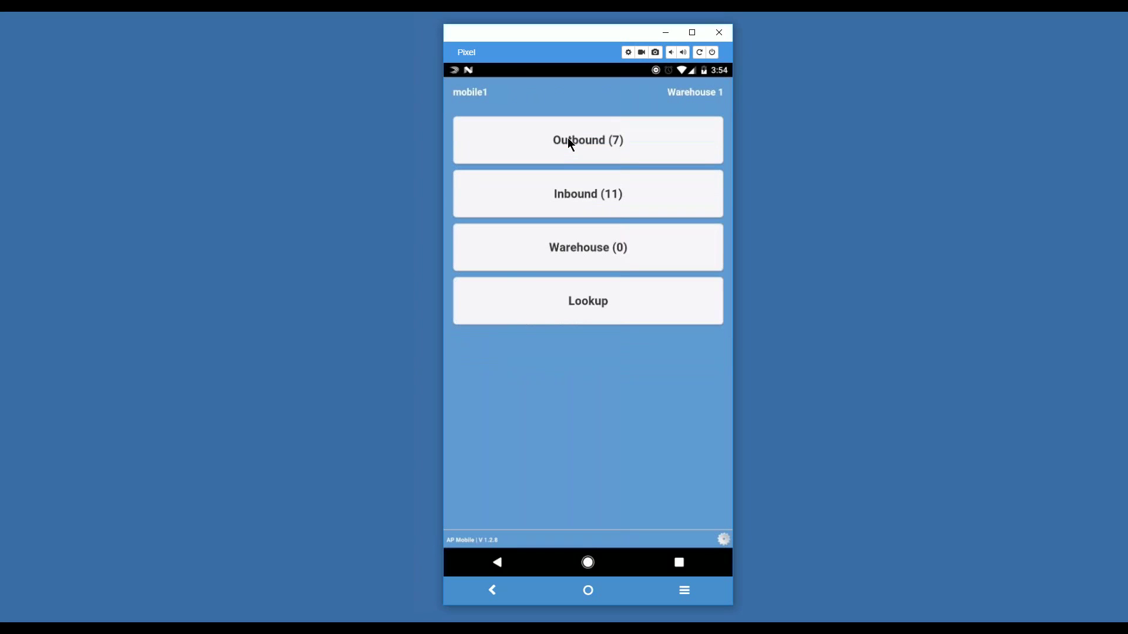
# Step: Switch the active warehouse to Warehouse 1 and acknowledge the Warehouse Updated alert
pyautogui.click(475, 95)
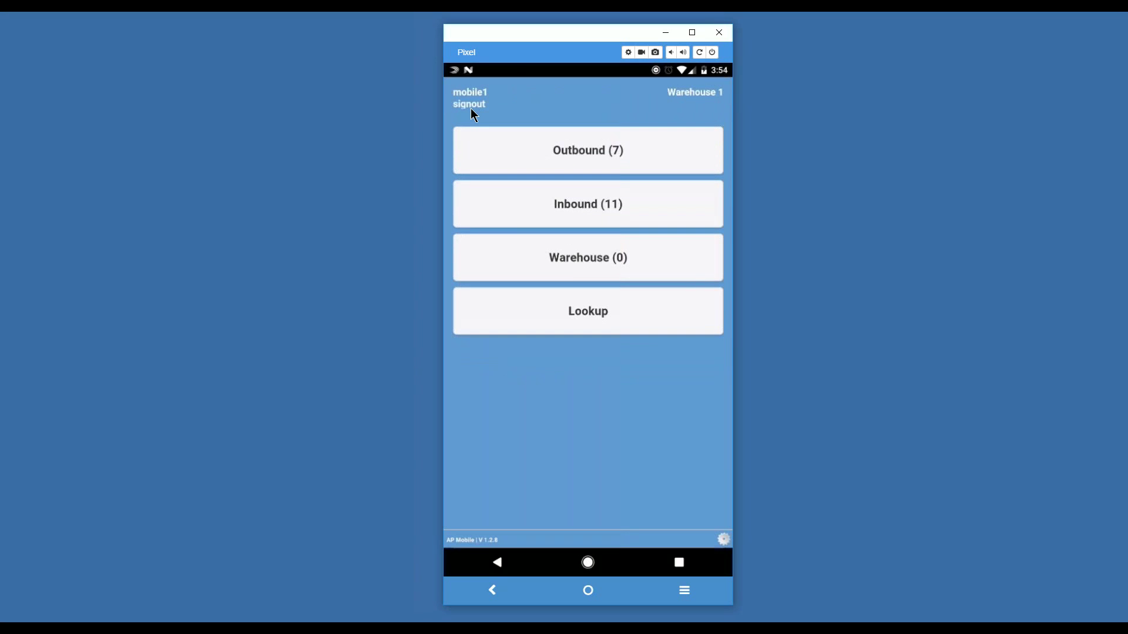
pyautogui.click(679, 95)
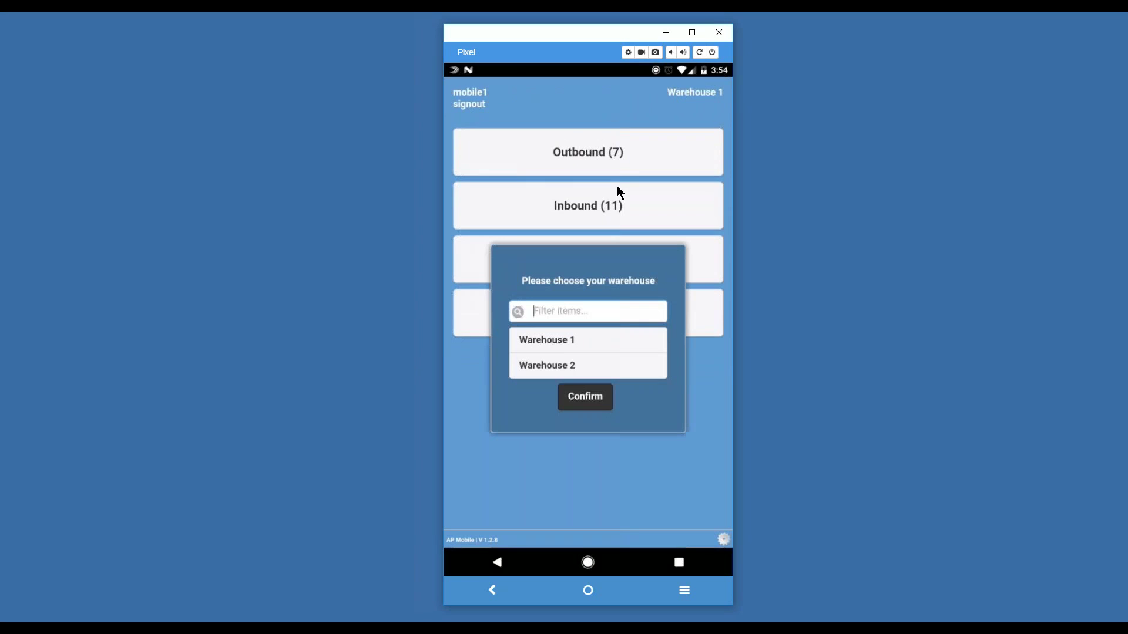
pyautogui.click(561, 343)
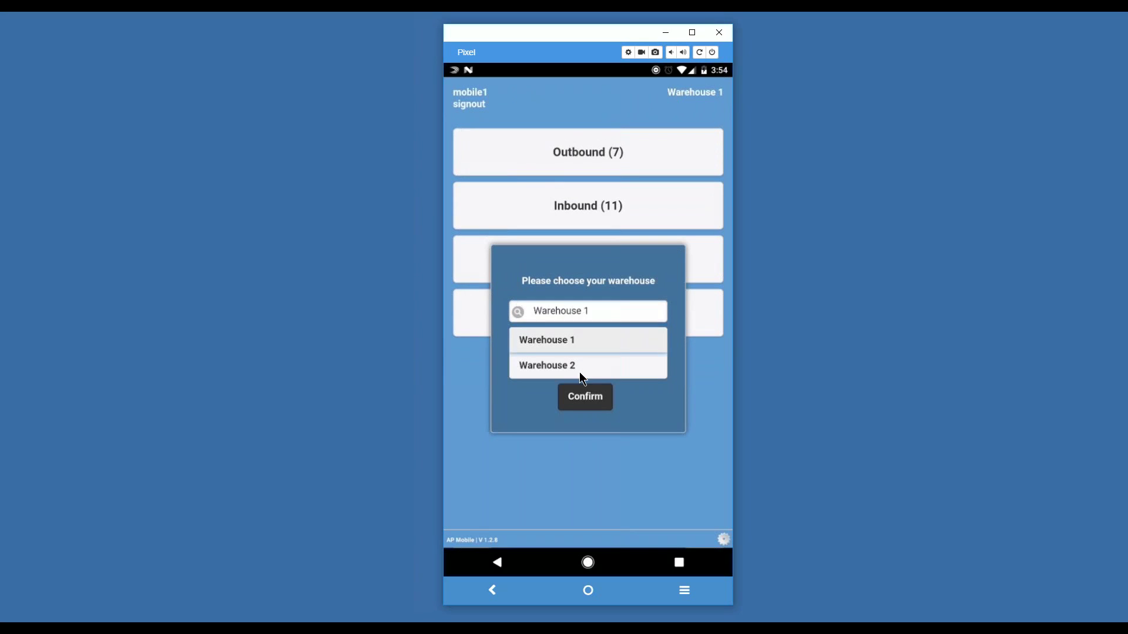
pyautogui.click(579, 395)
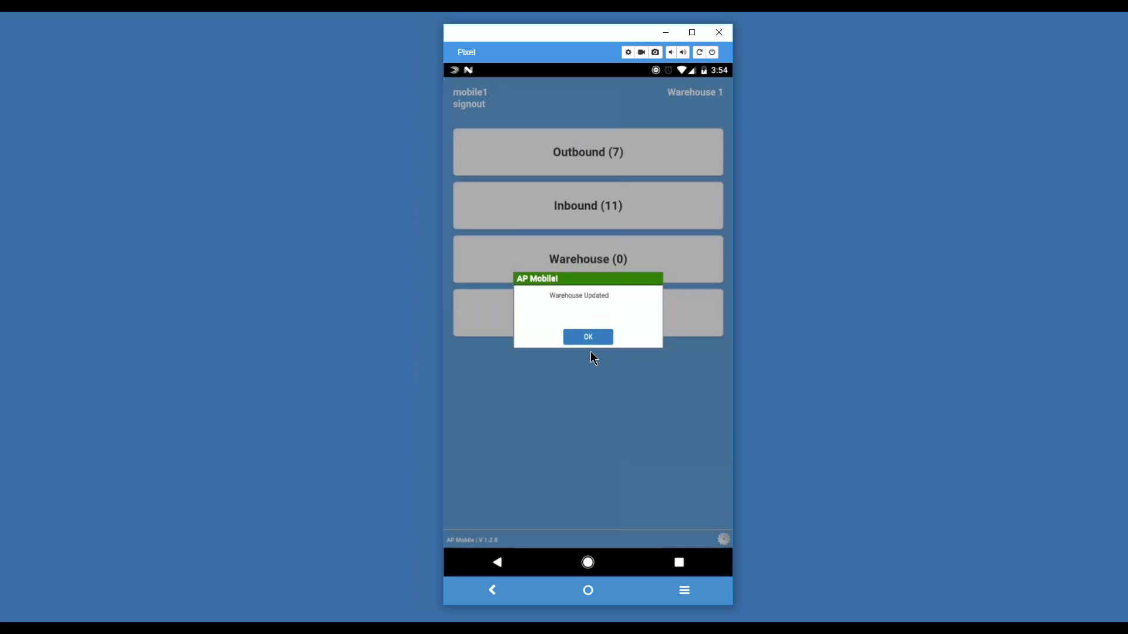
pyautogui.click(588, 339)
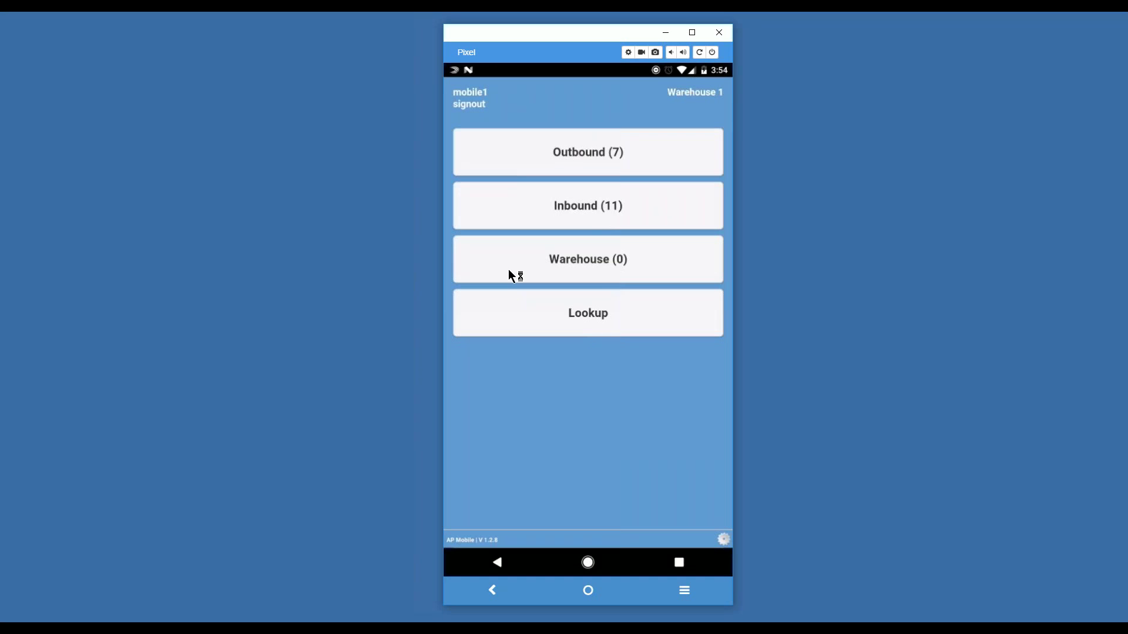
# Step: Look up products by SKU 'Drem', check their stock per pick location, and return to the menu
pyautogui.click(607, 312)
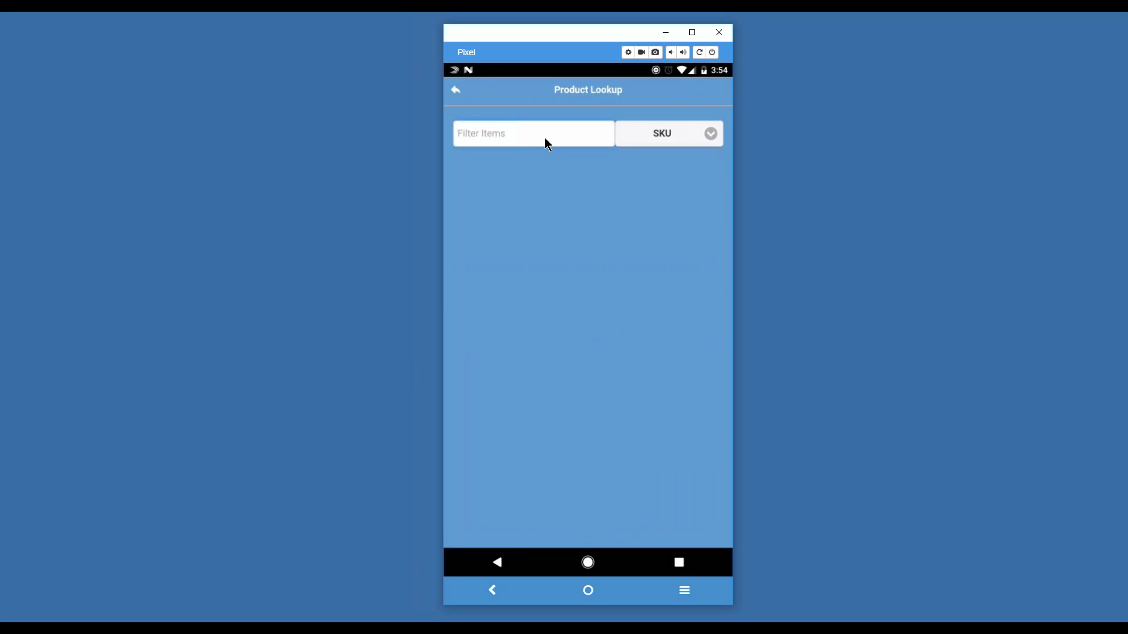
pyautogui.click(700, 135)
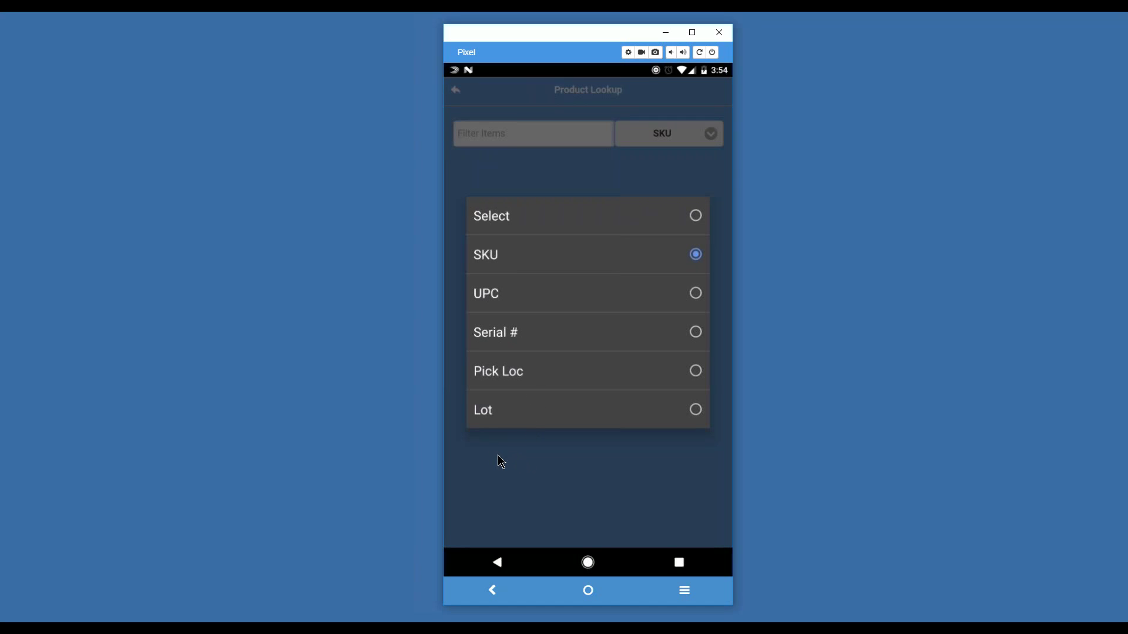
pyautogui.click(518, 126)
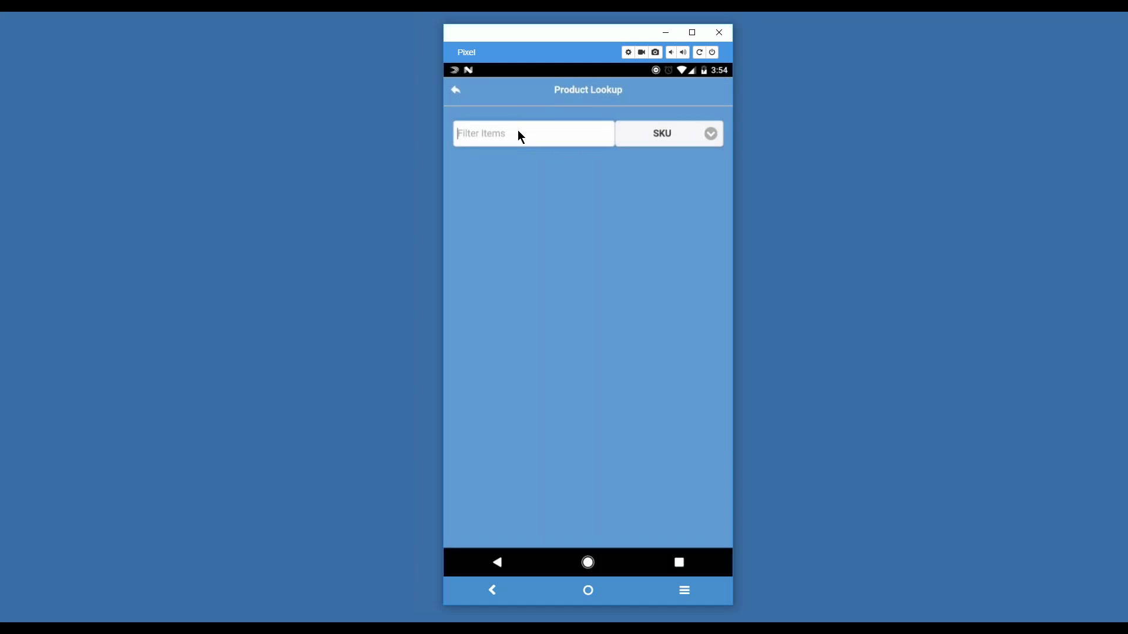
pyautogui.write('D')
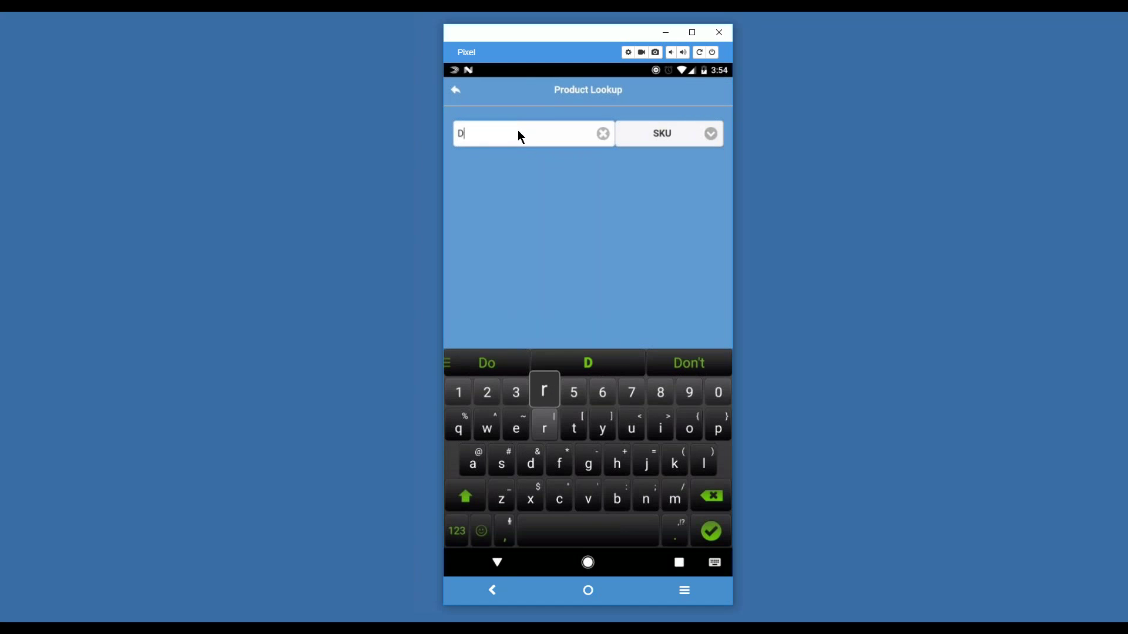
pyautogui.write('rem')
pyautogui.press('Return')
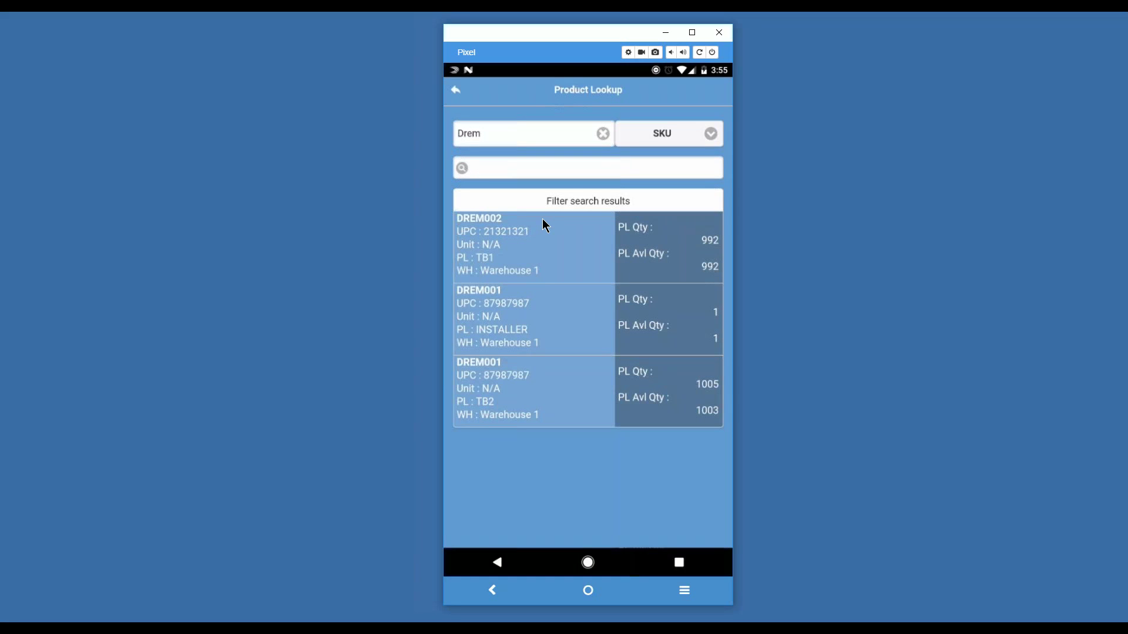
pyautogui.press('Escape')
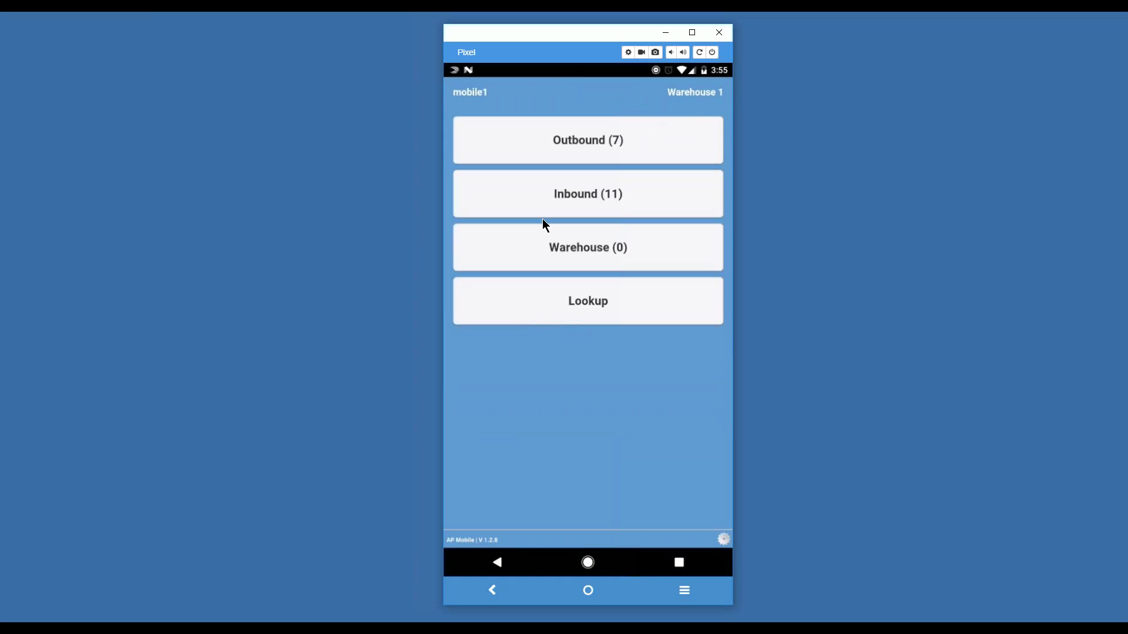
pyautogui.click(543, 218)
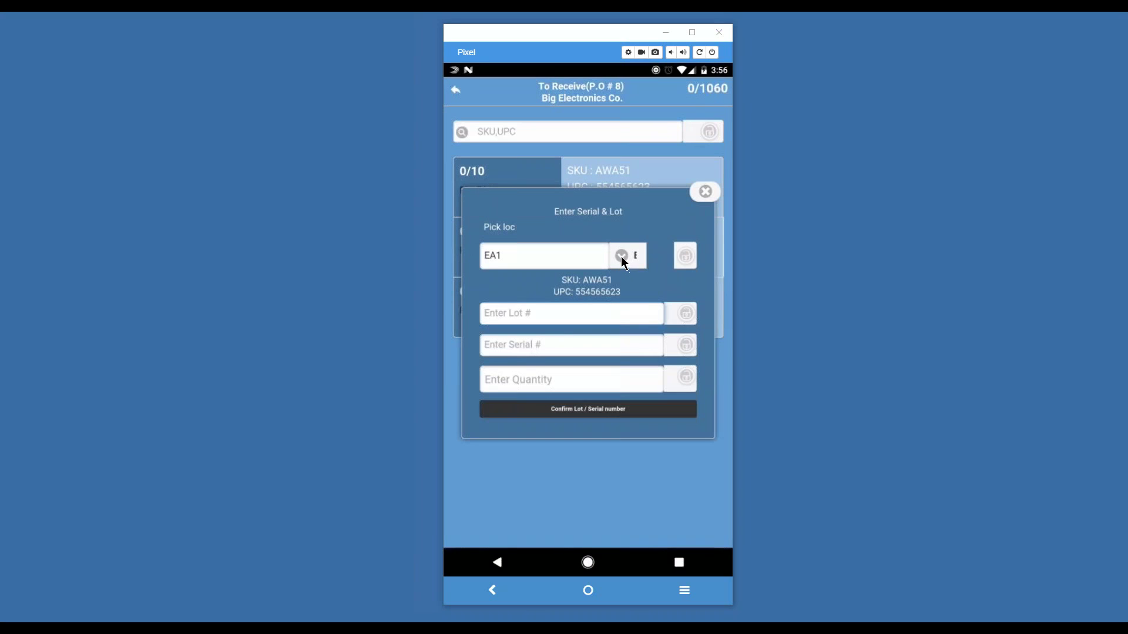
# Step: Keep EA1 as AWA51's pick location, skip lot and serial numbers, and close the entry form
pyautogui.click(622, 256)
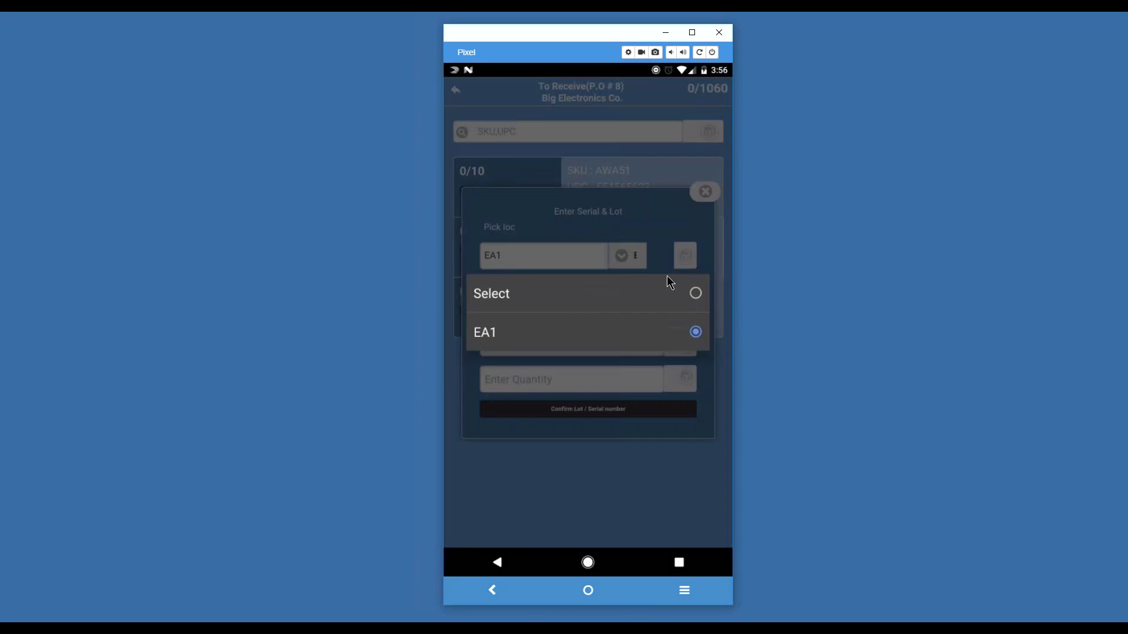
pyautogui.click(671, 238)
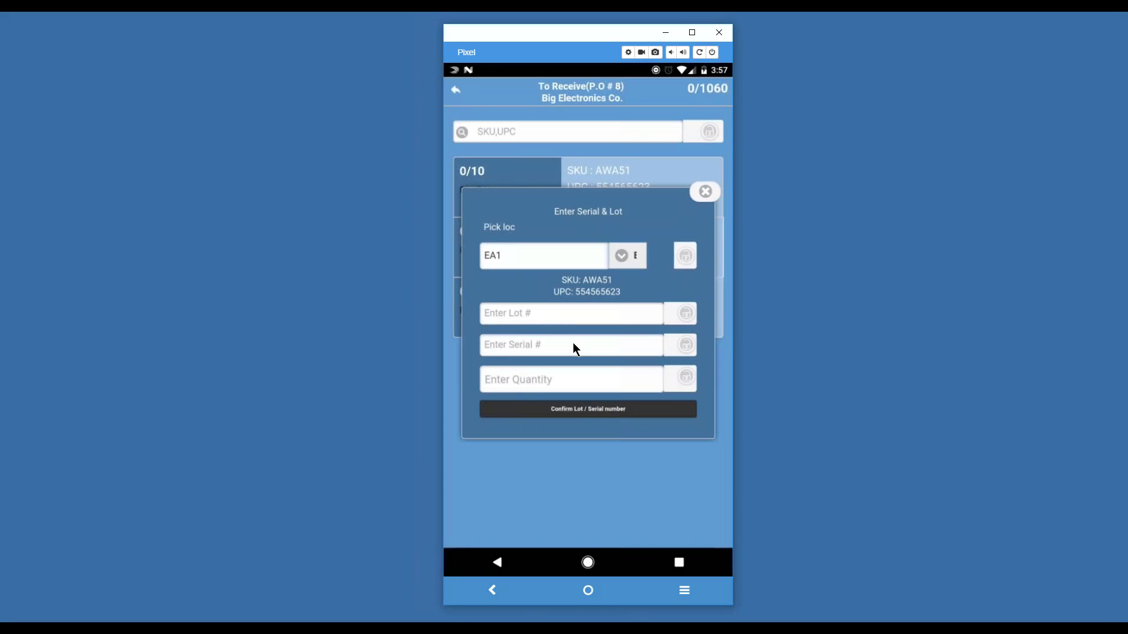
pyautogui.click(687, 316)
pyautogui.click(687, 346)
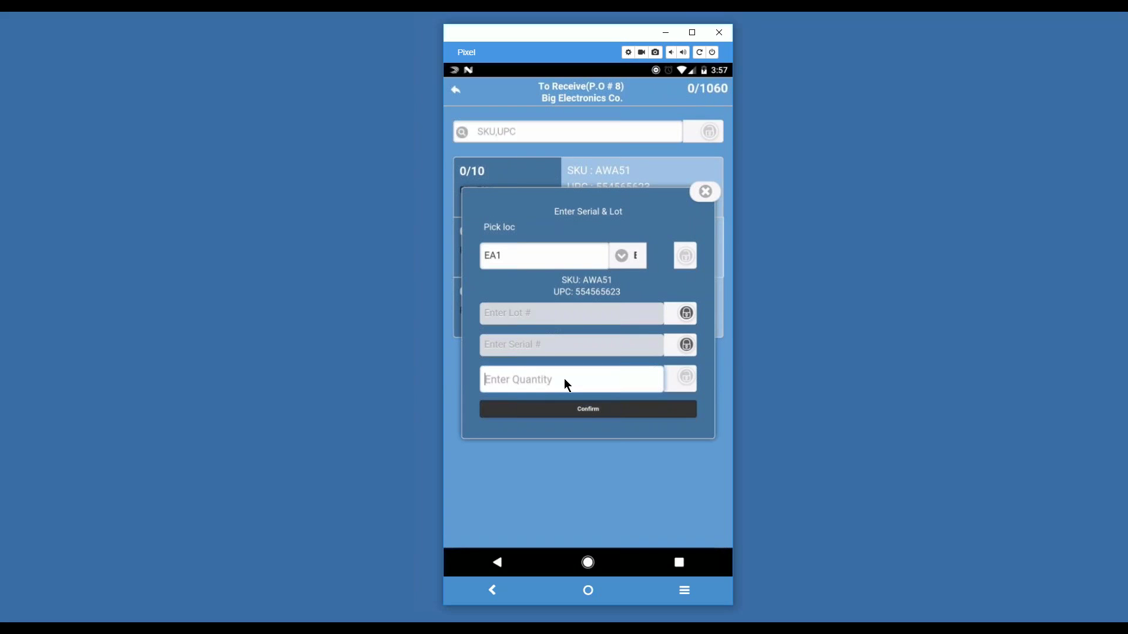
pyautogui.click(706, 192)
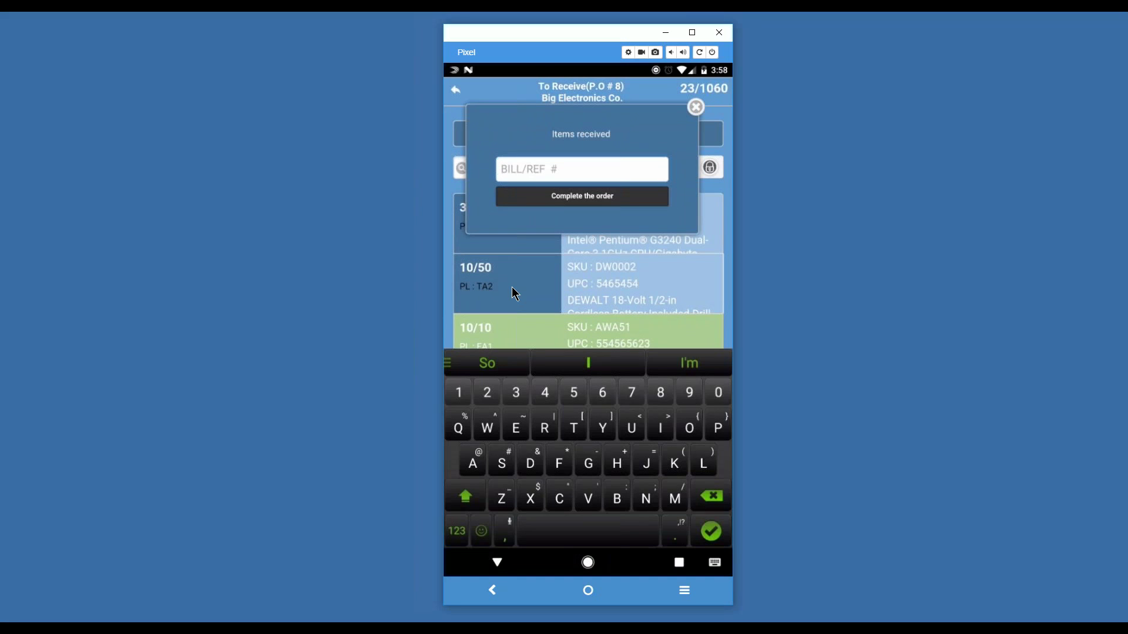
# Step: Enter the bill reference number for the received items and complete the purchase order
pyautogui.write('191911')
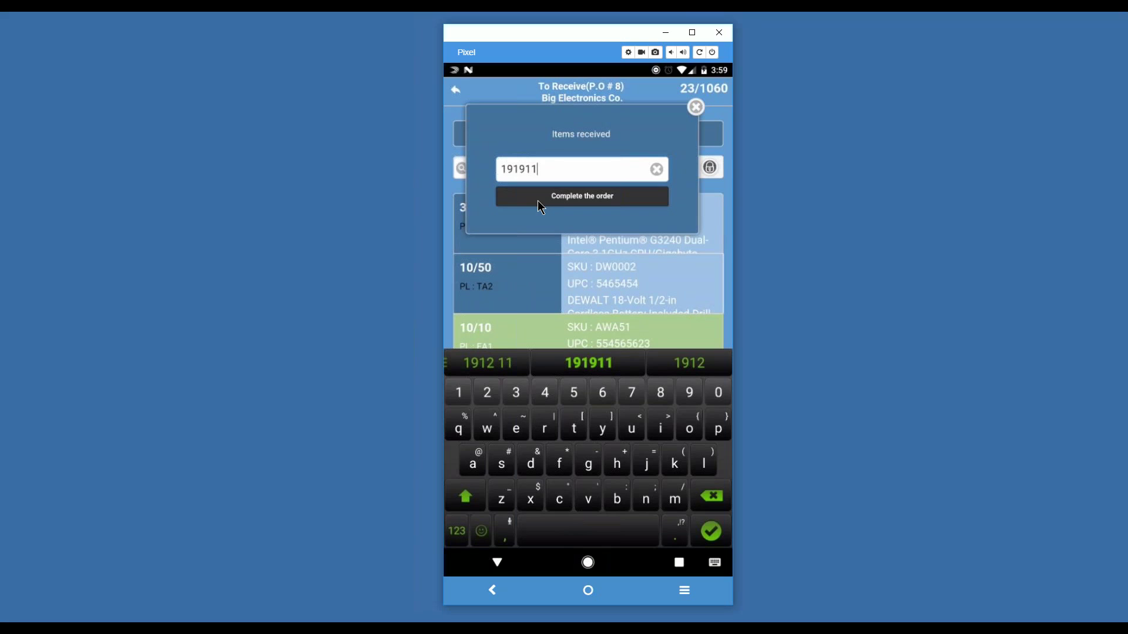
pyautogui.click(539, 201)
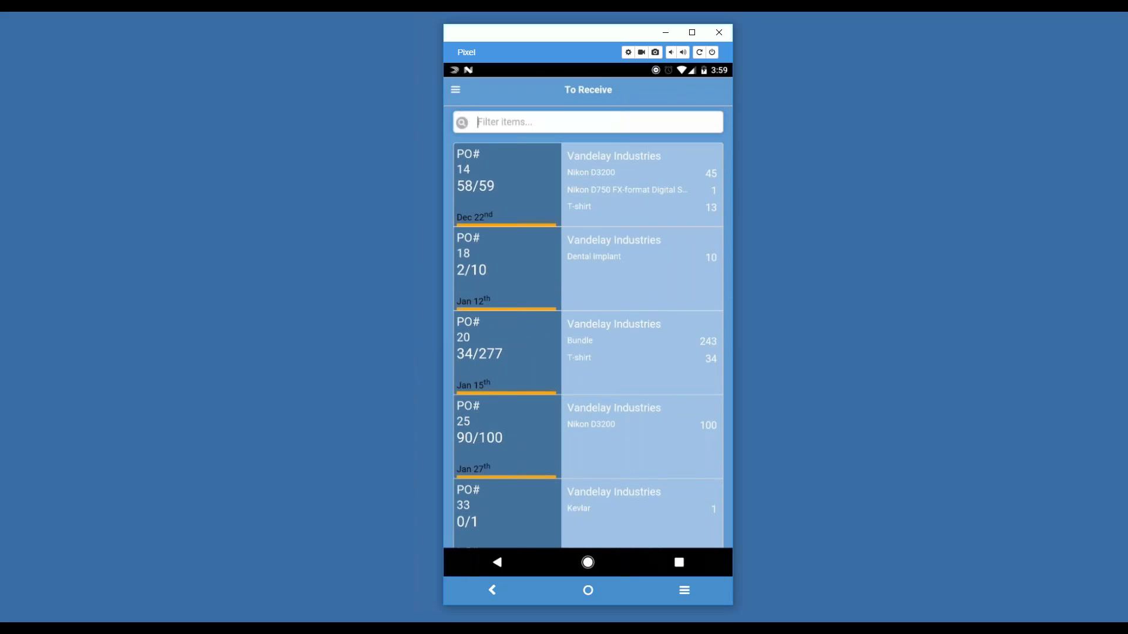
# Step: Return to the main menu through the side drawer, briefly visiting the Inbound expected-today list
pyautogui.moveTo(446, 313); pyautogui.dragTo(588, 314)
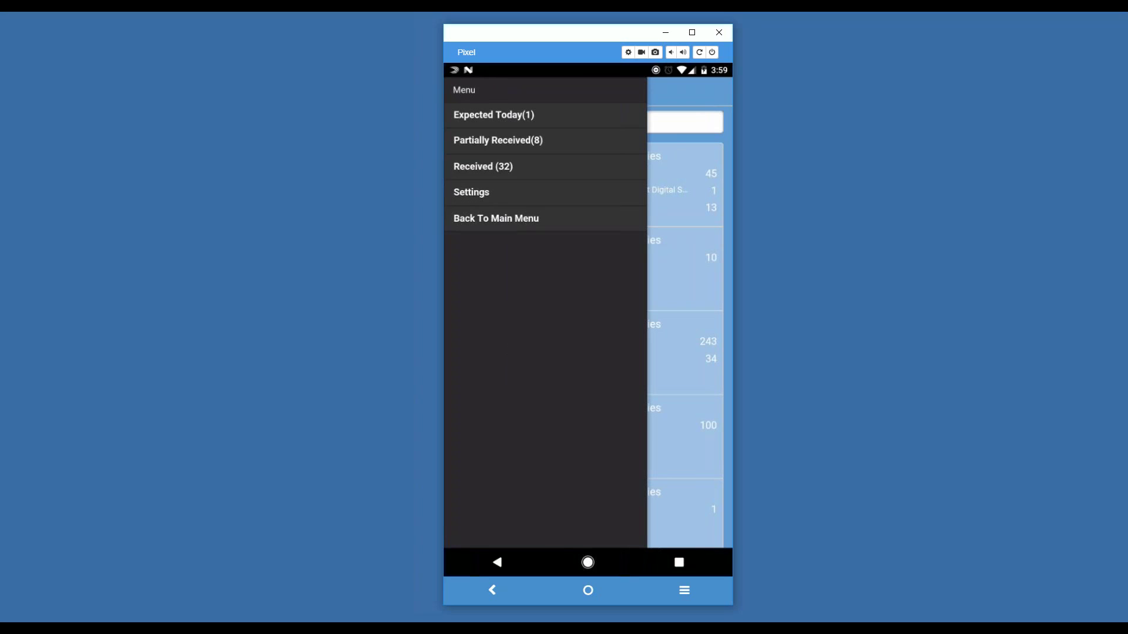
pyautogui.click(496, 217)
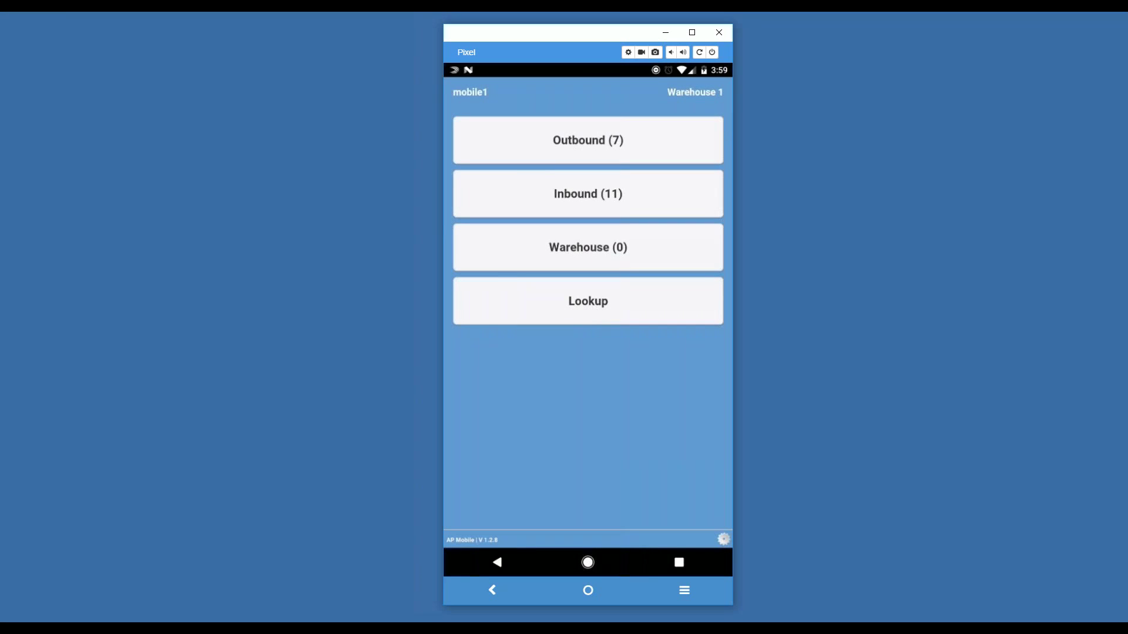
pyautogui.click(587, 193)
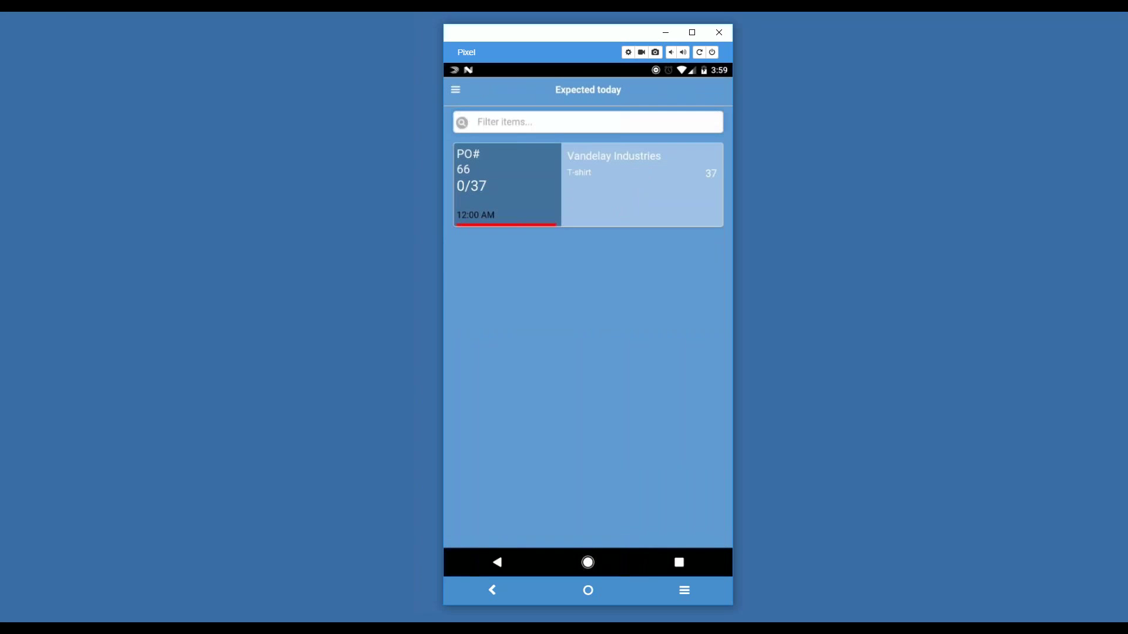
pyautogui.click(456, 89)
pyautogui.click(495, 219)
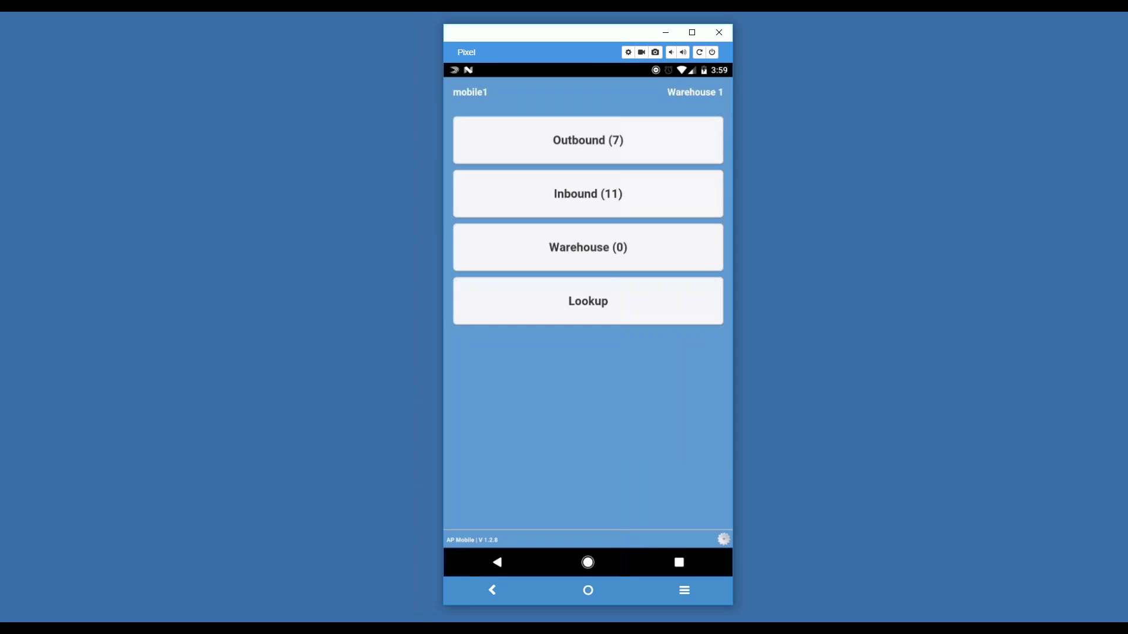
# Step: In the Picking list, open order 45 and start picking its Main Assembly item at CA1
pyautogui.click(588, 139)
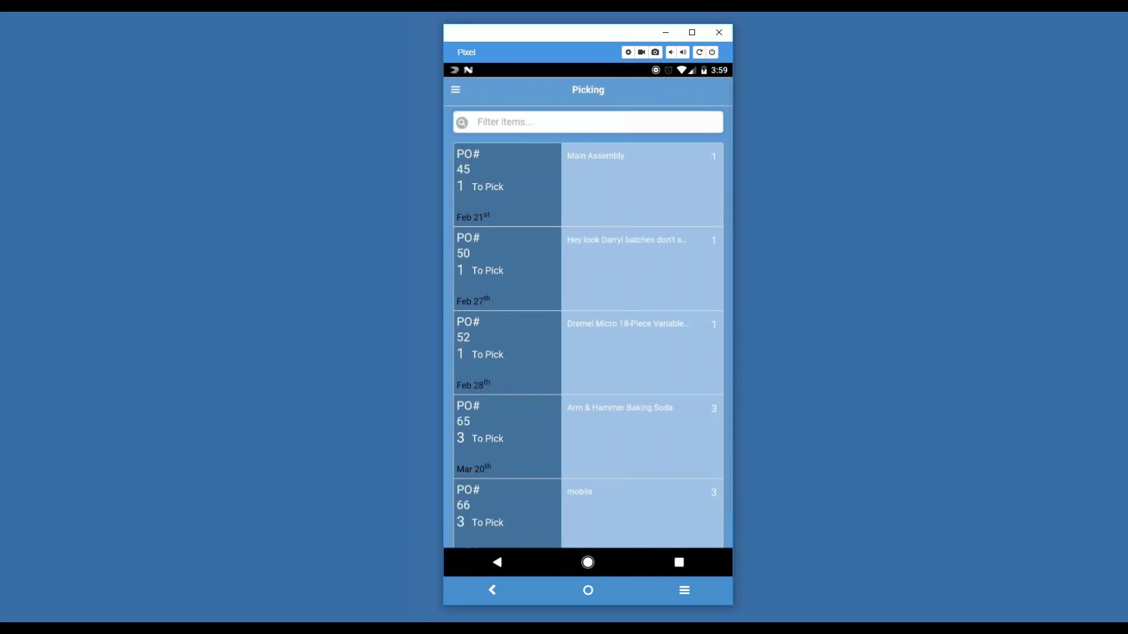
pyautogui.scroll(-1, 587, 314)
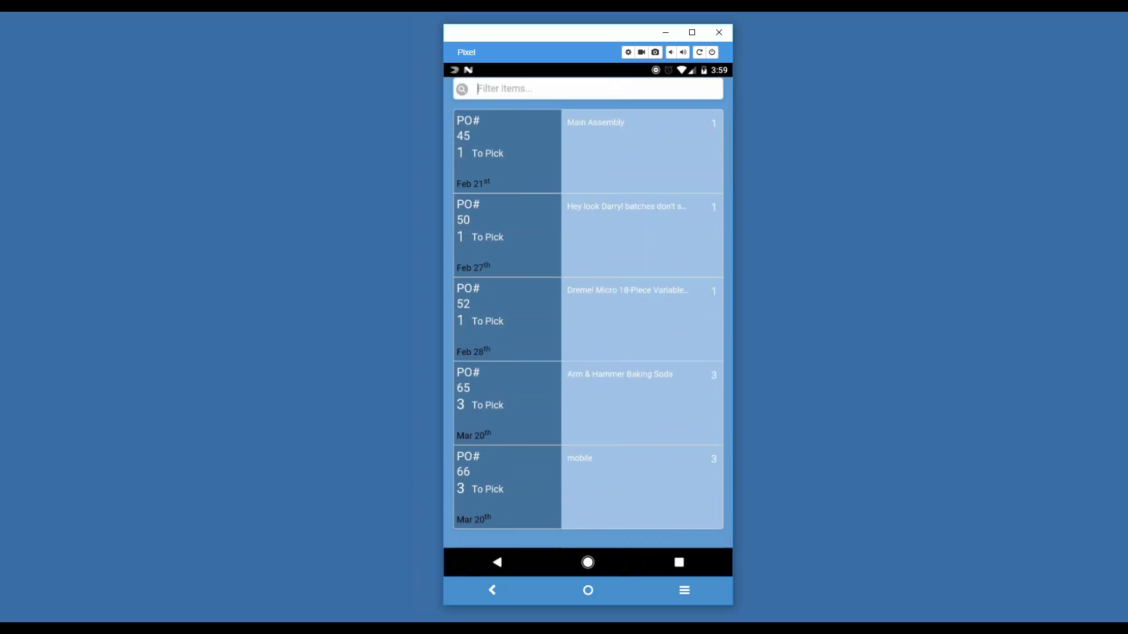
pyautogui.scroll(1, 588, 314)
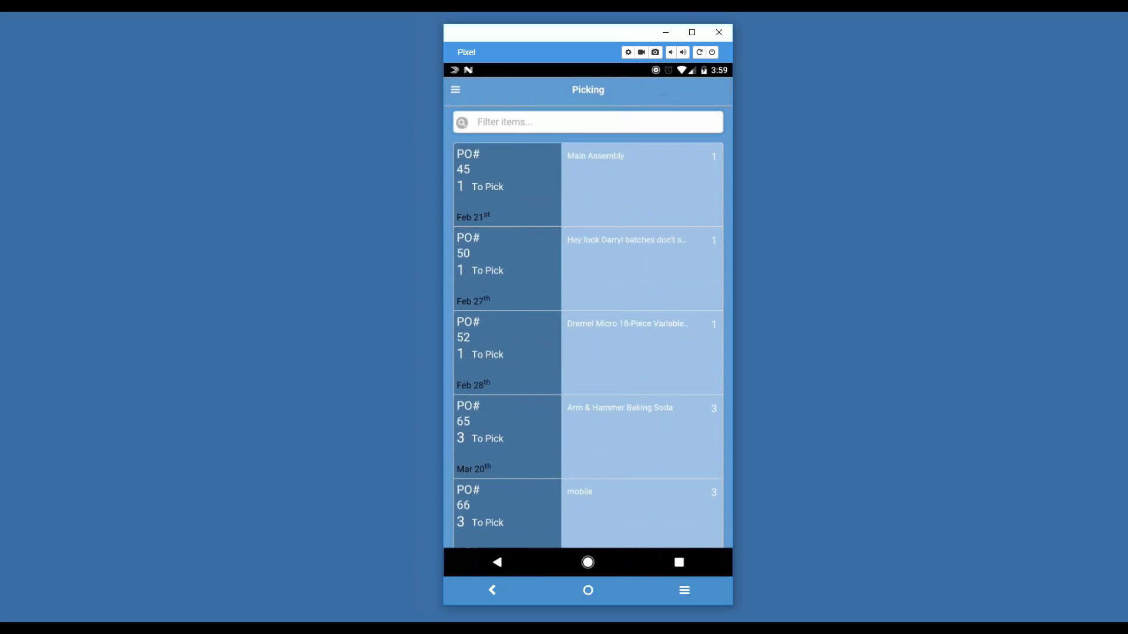
pyautogui.click(477, 122)
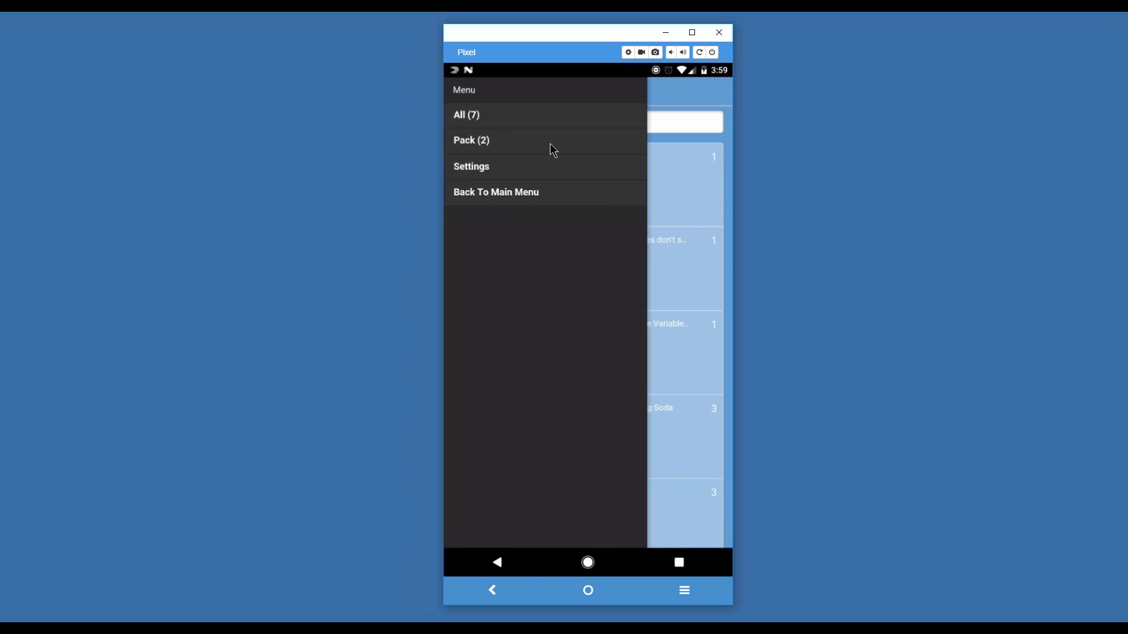
pyautogui.click(676, 102)
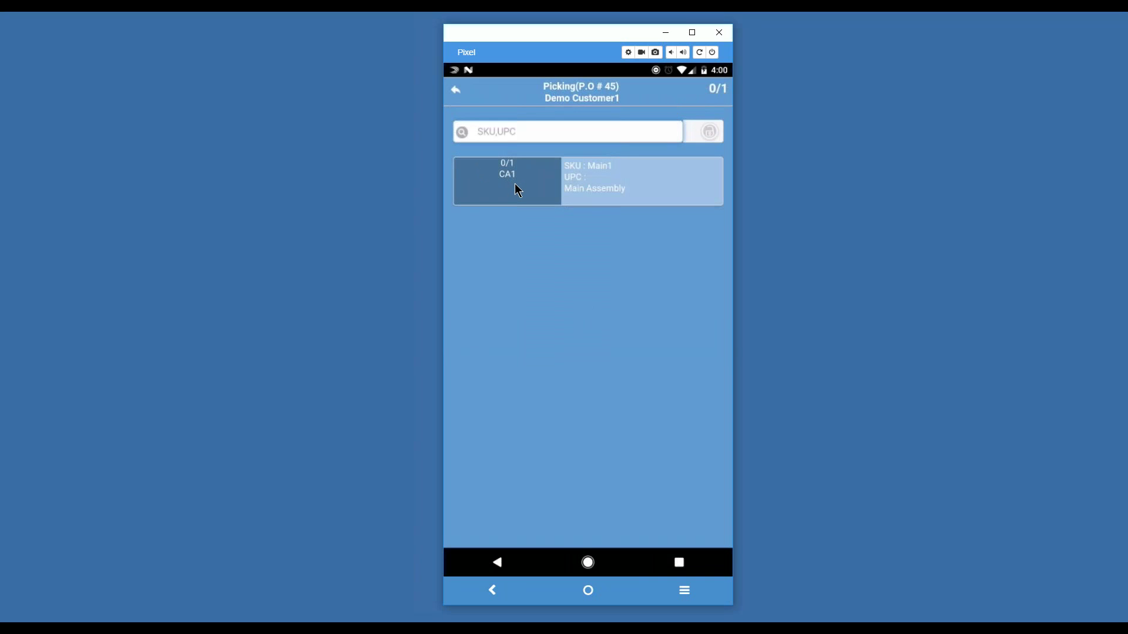
pyautogui.click(515, 184)
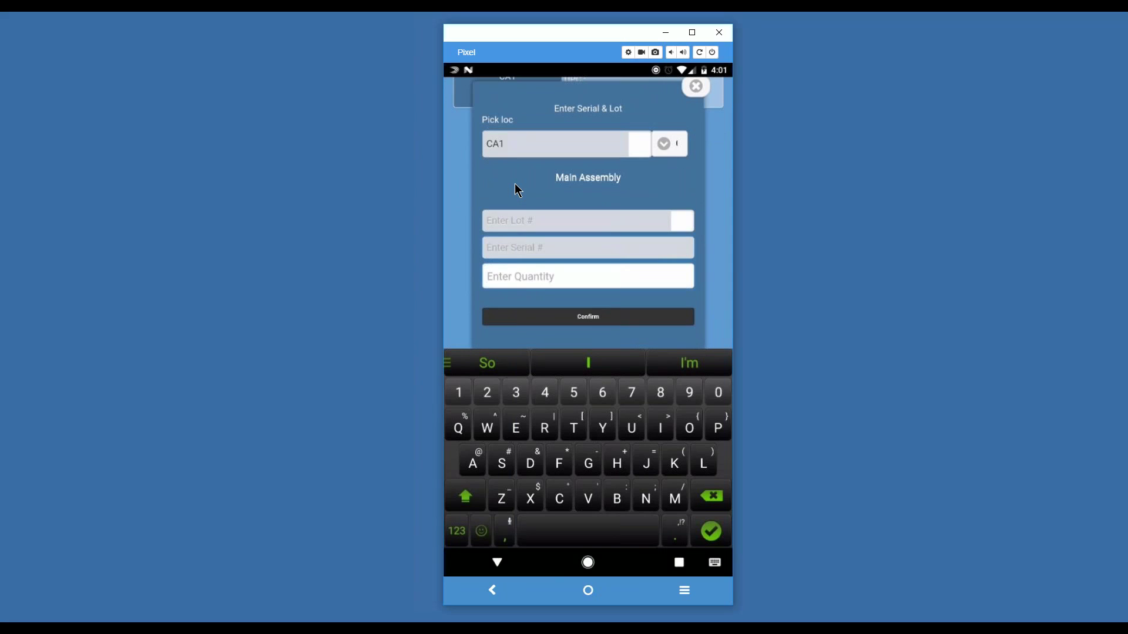
# Step: Confirm the picked quantity of 1 for Main Assembly at CA1 so it reads 1/1
pyautogui.scroll(3, 515, 183)
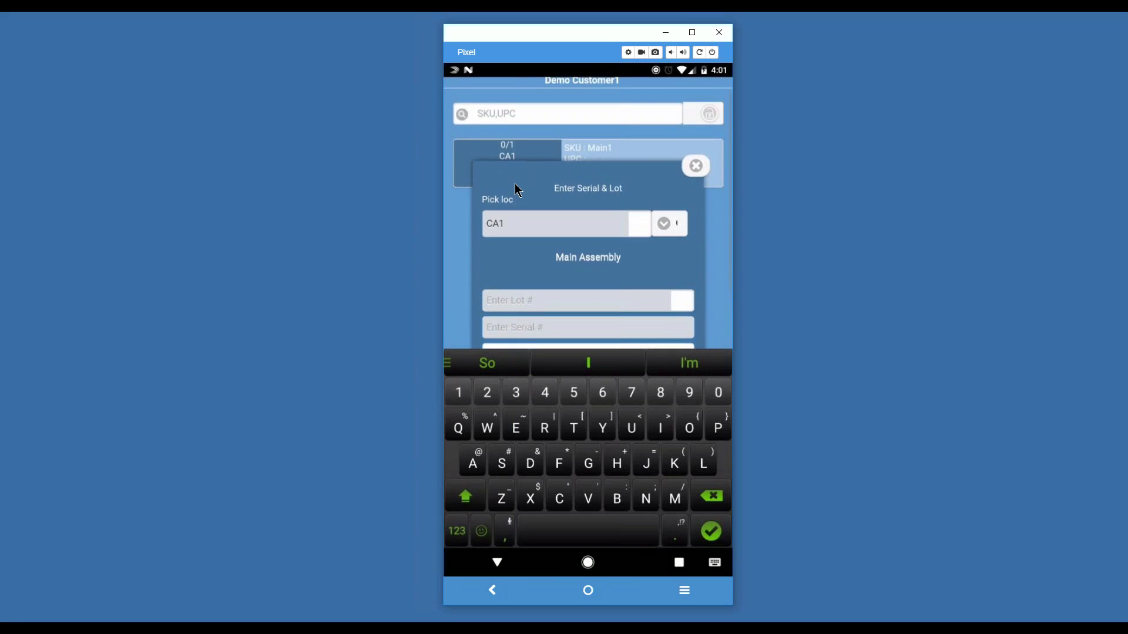
pyautogui.press('Escape')
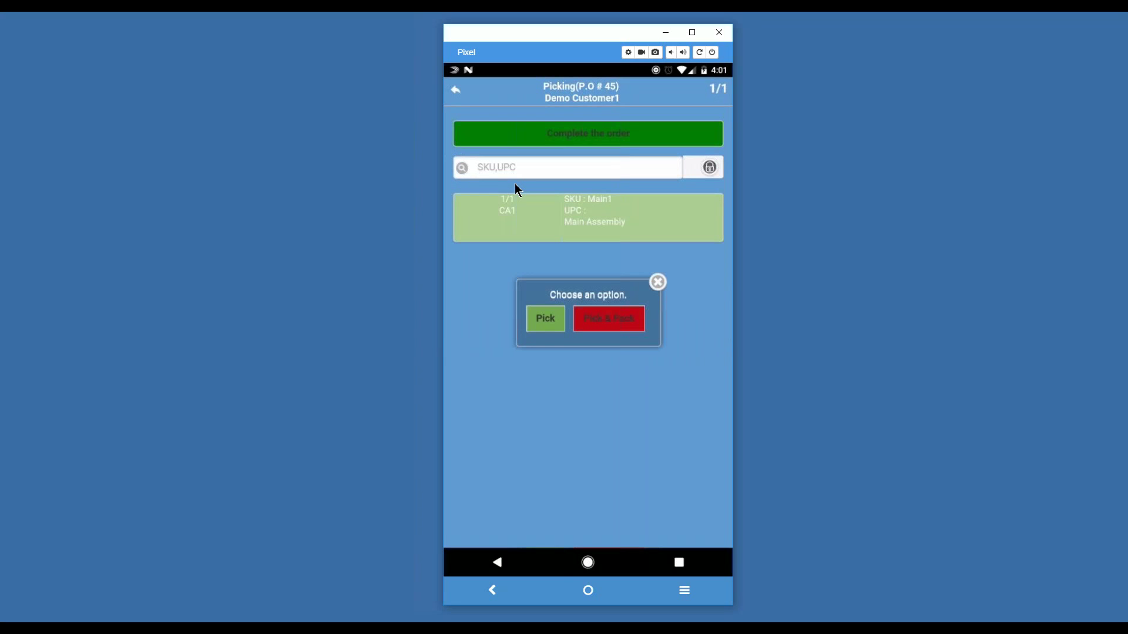
# Step: Complete PO 45 as Pick without packing, then go from the main menu to the Inventory transfer form
pyautogui.click(555, 317)
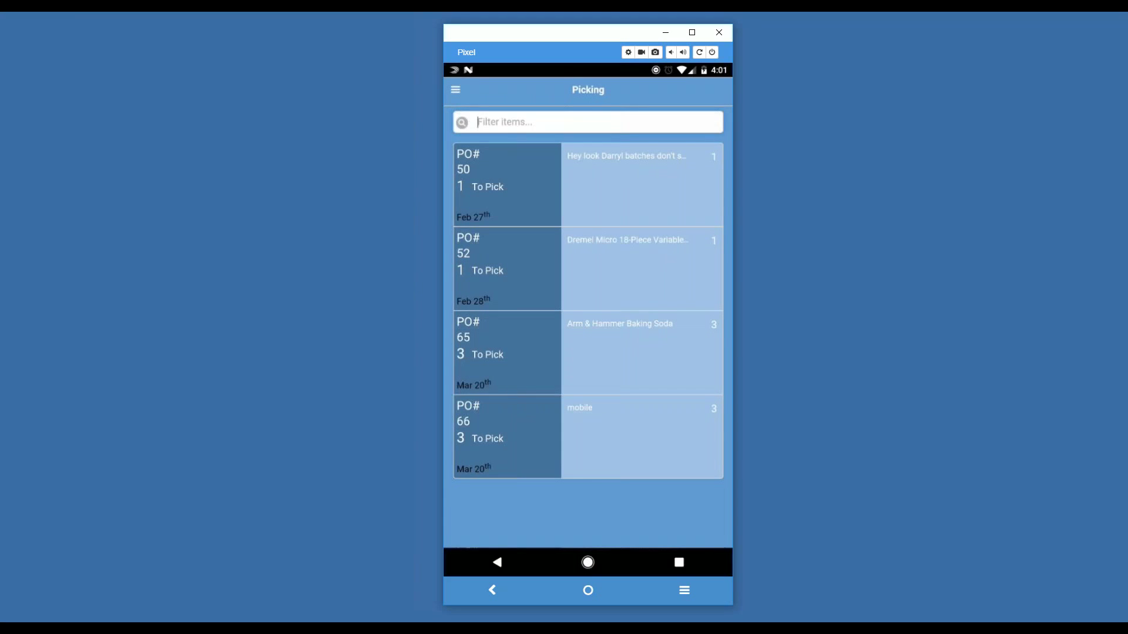
pyautogui.click(455, 89)
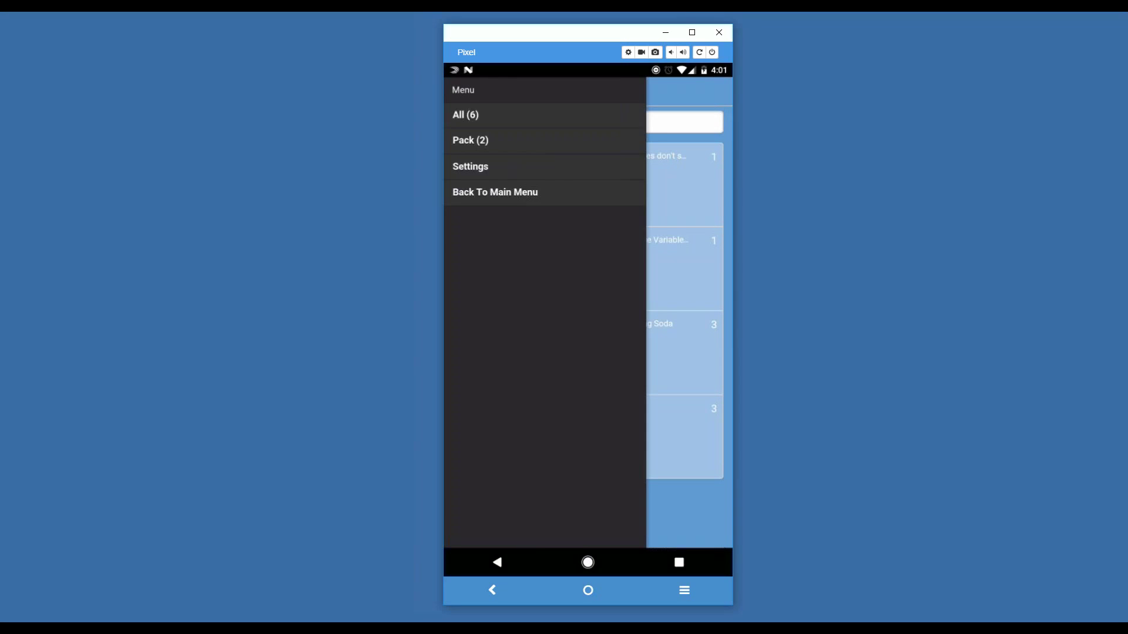
pyautogui.click(496, 192)
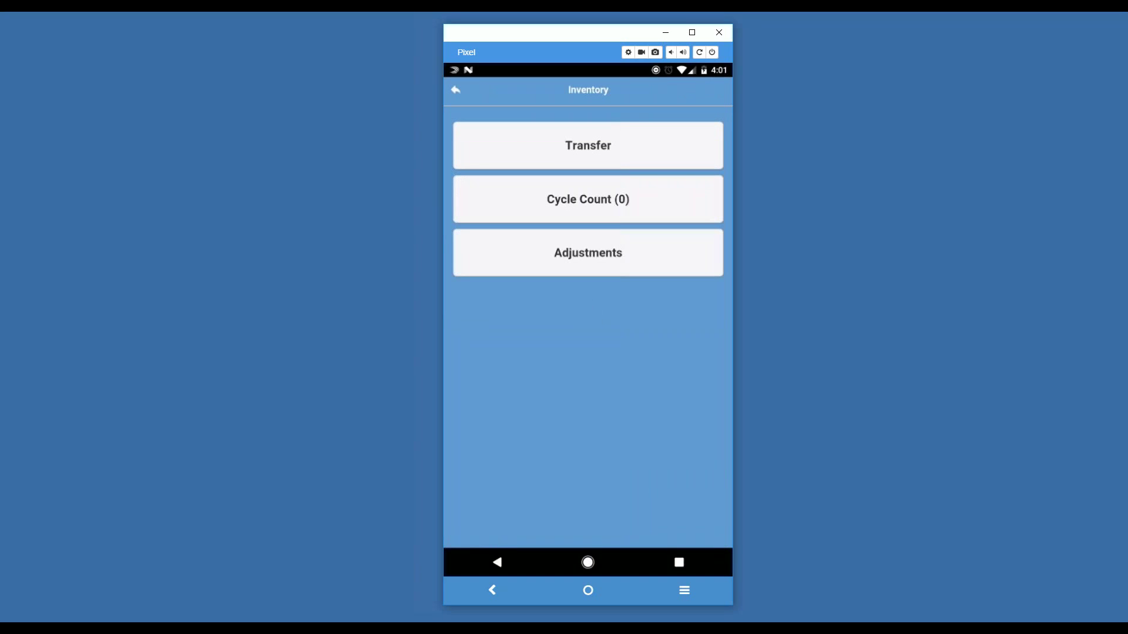
pyautogui.click(587, 145)
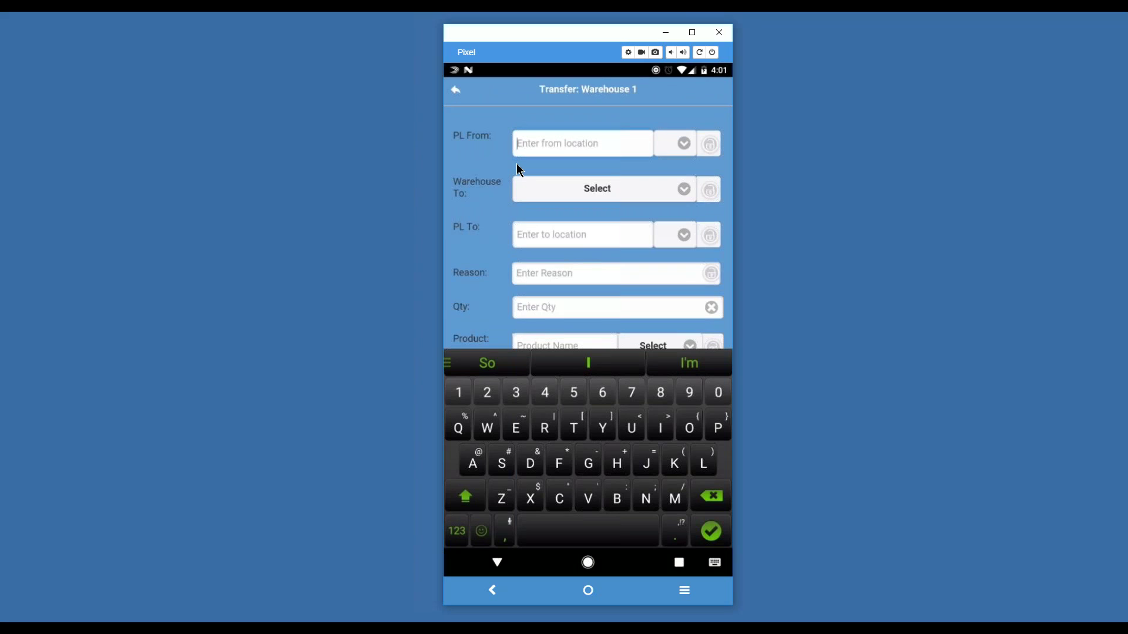
# Step: Dismiss the keyboard and review the product identification options without changing them
pyautogui.scroll(-3, 518, 166)
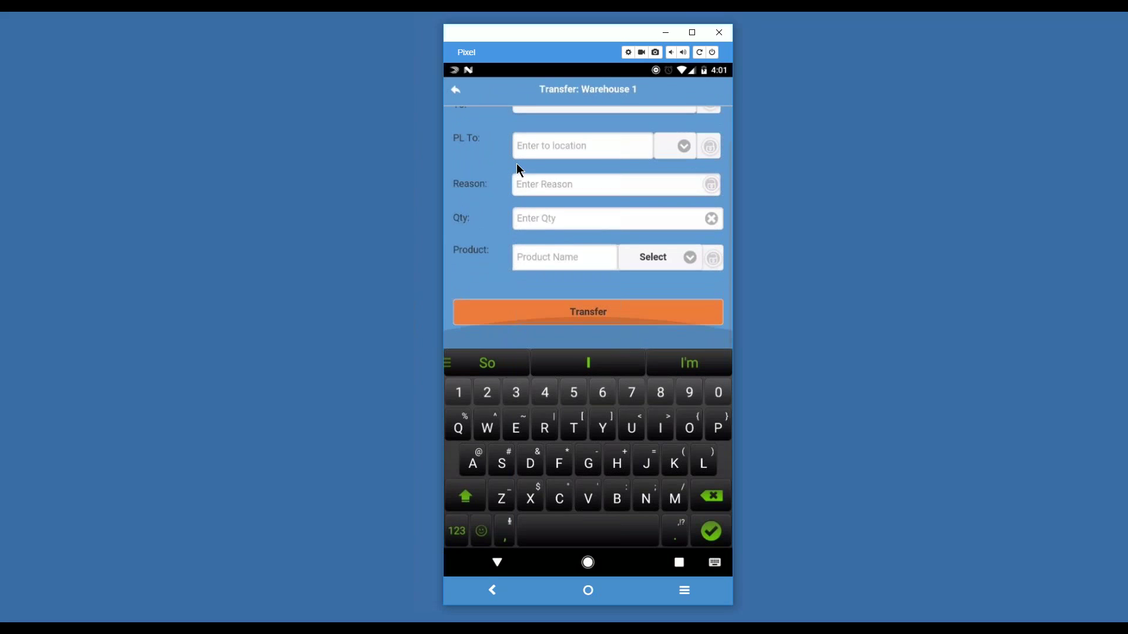
pyautogui.press('Escape')
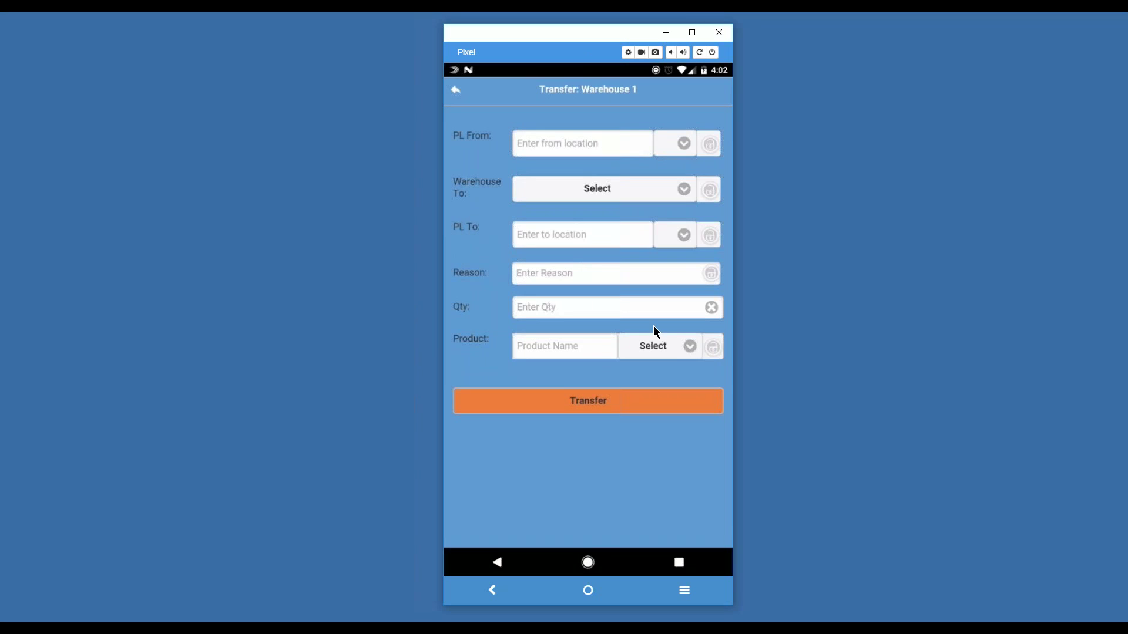
pyautogui.click(689, 347)
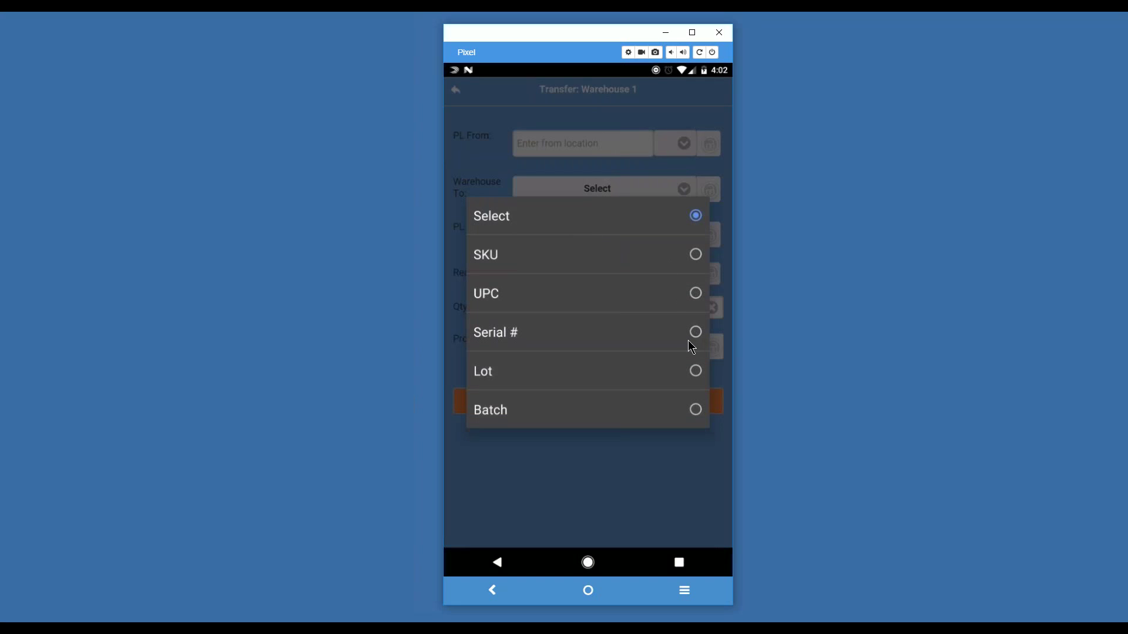
pyautogui.click(668, 468)
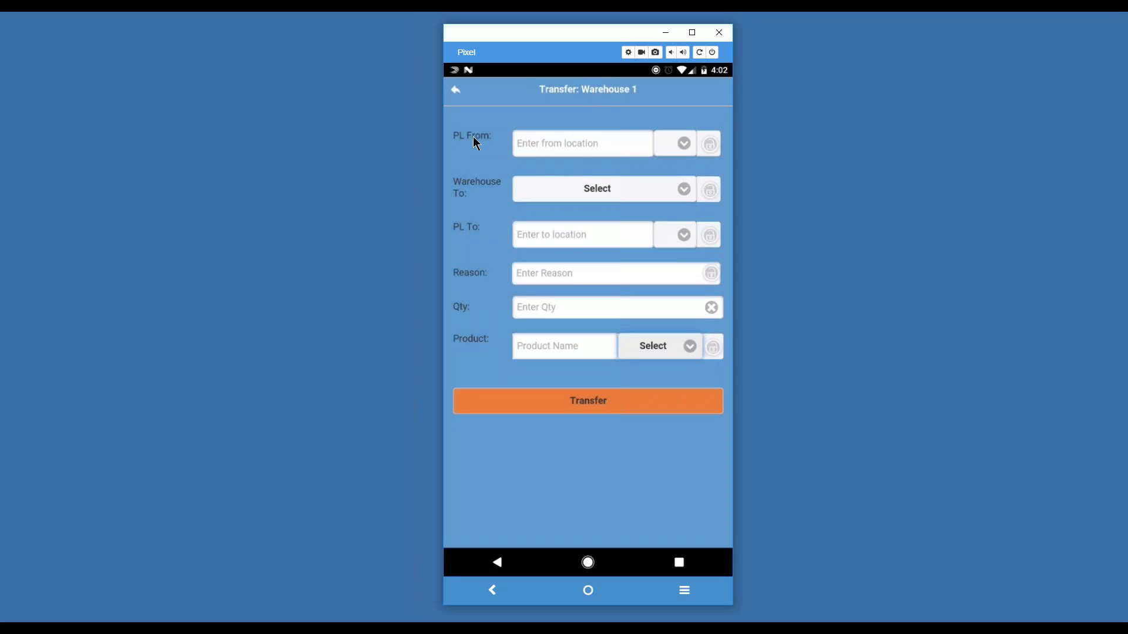
# Step: Set the destination to Warehouse 1, pick location CA1, and lock CA1 in place
pyautogui.click(680, 189)
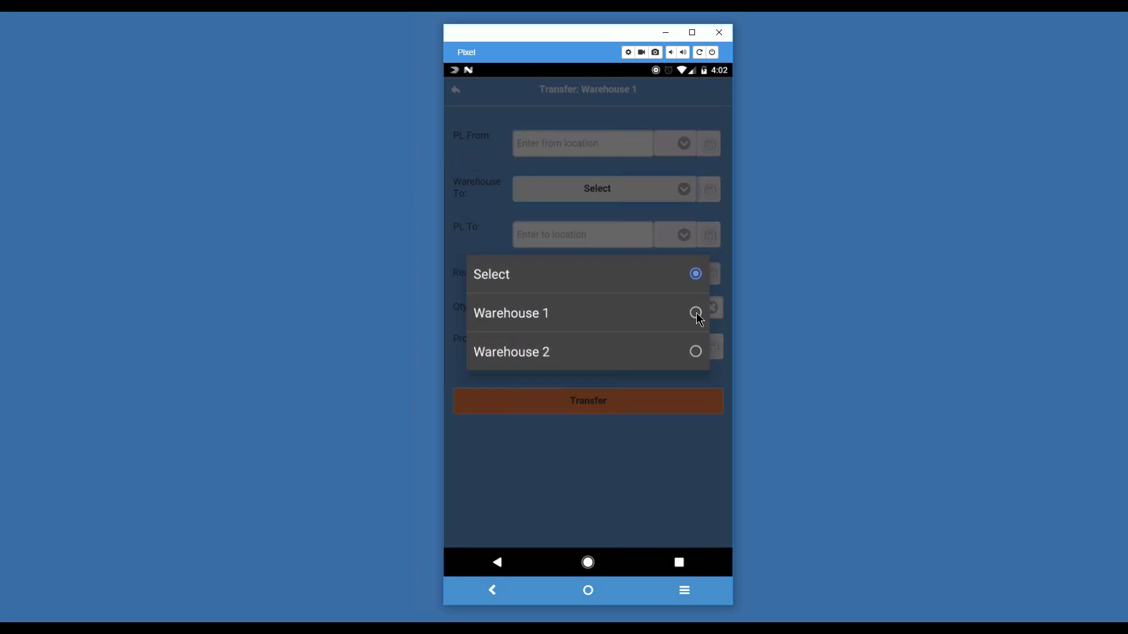
pyautogui.click(696, 312)
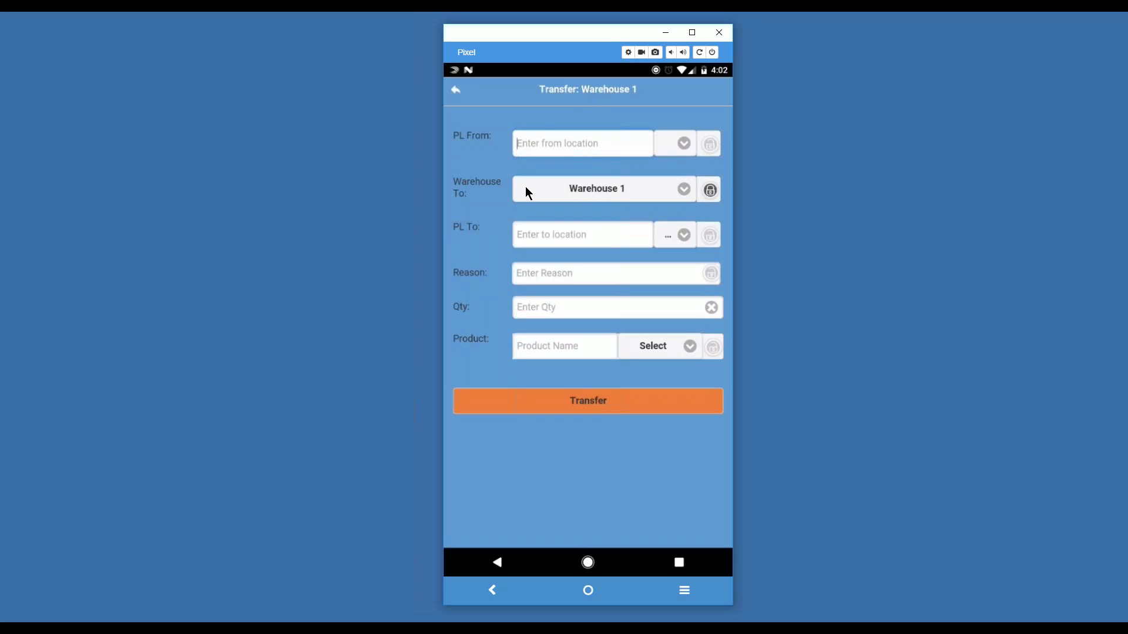
pyautogui.click(675, 236)
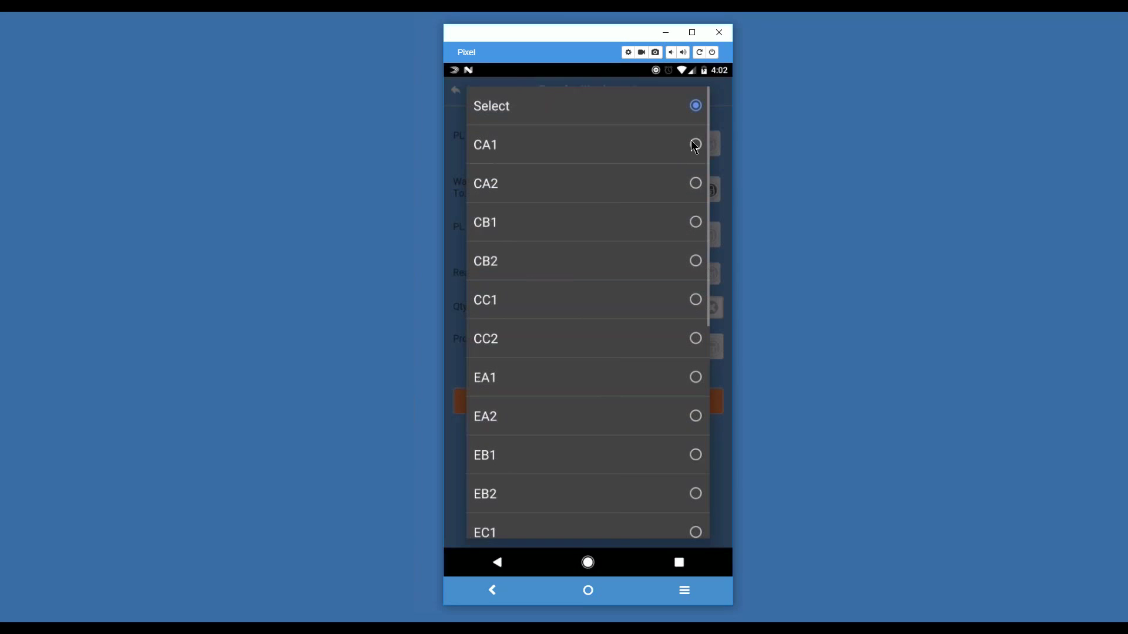
pyautogui.click(696, 145)
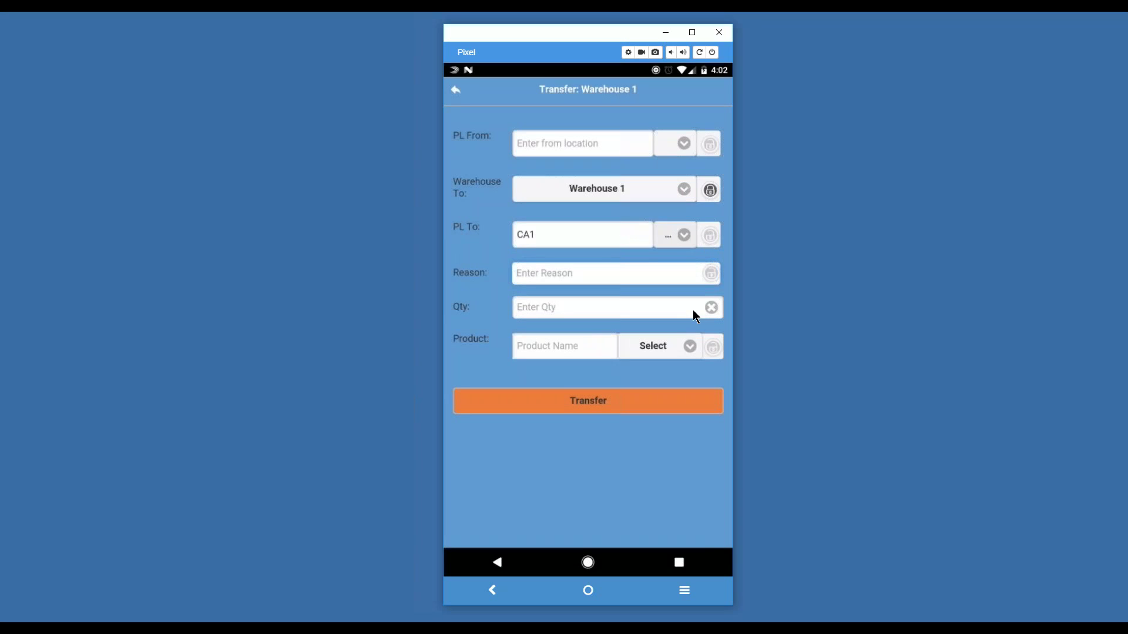
pyautogui.click(710, 234)
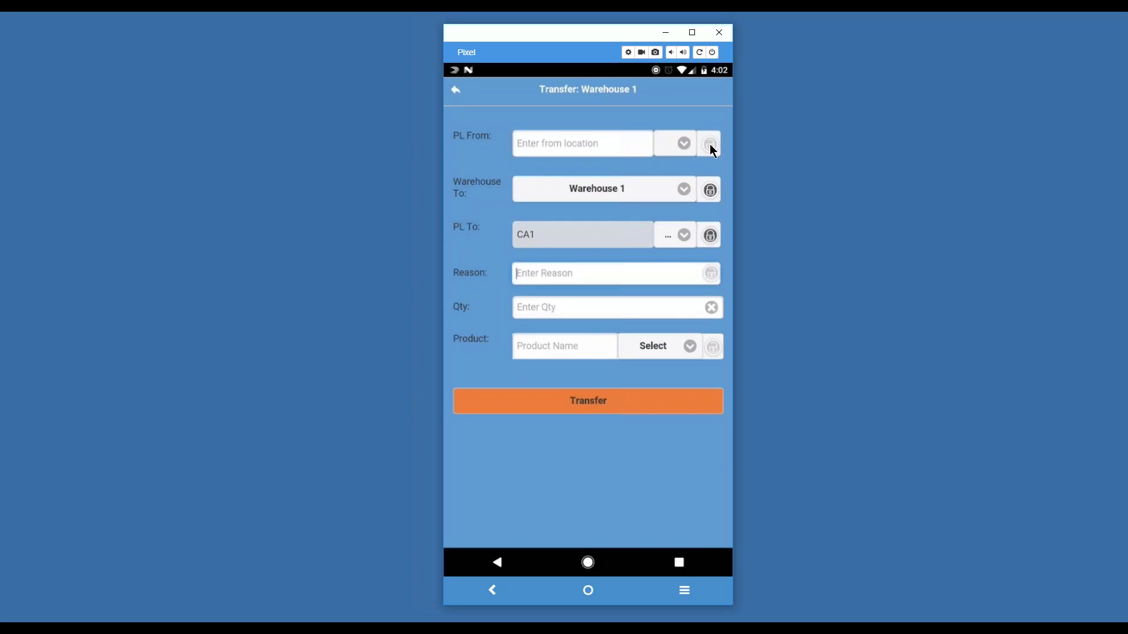
# Step: Set the source pick location to CA2 and lock it, leaving product lookup unchanged
pyautogui.click(677, 142)
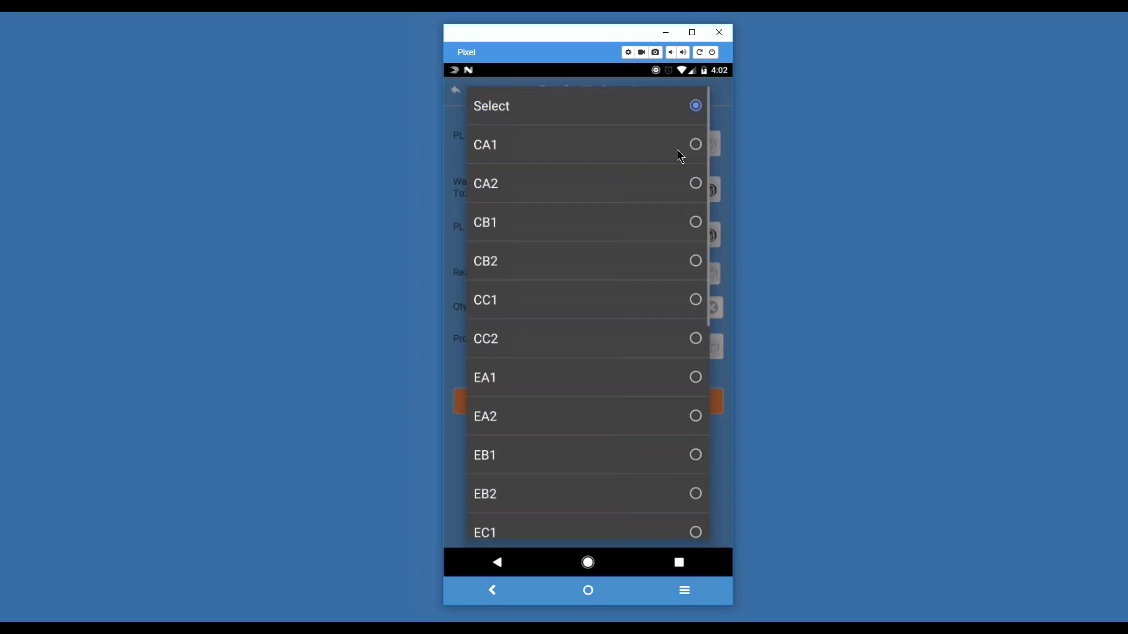
pyautogui.click(694, 185)
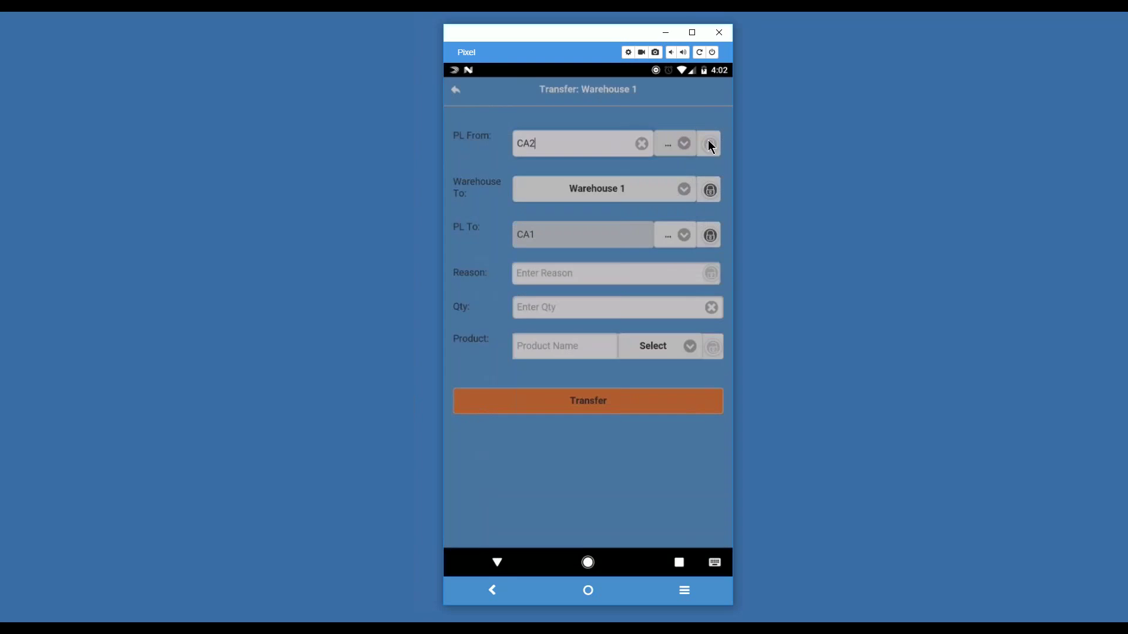
pyautogui.click(698, 279)
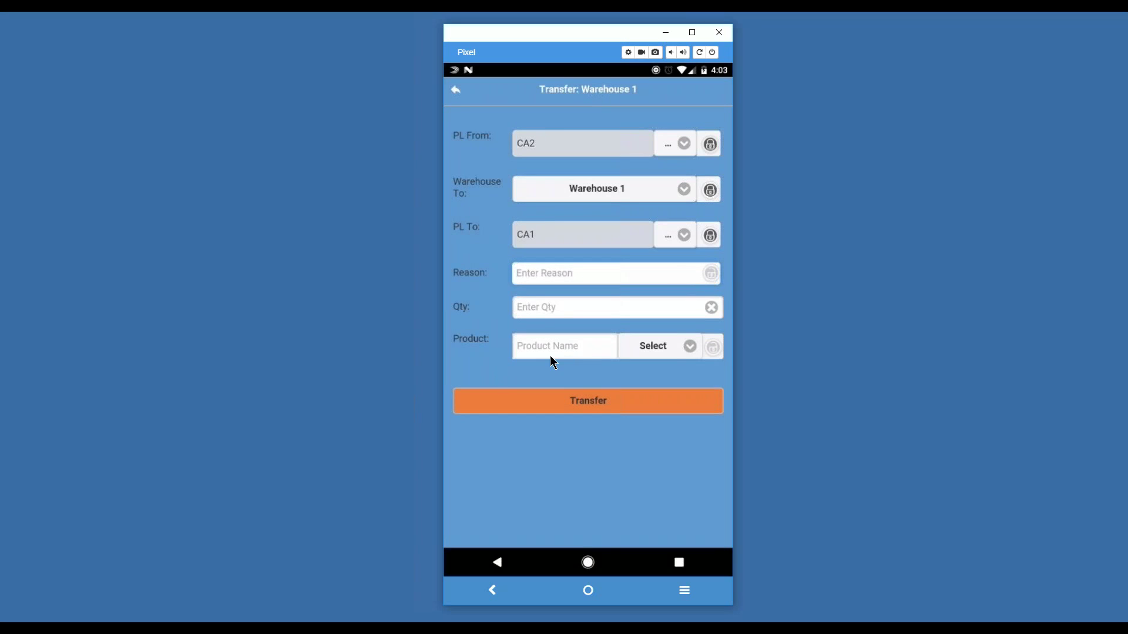
pyautogui.click(675, 350)
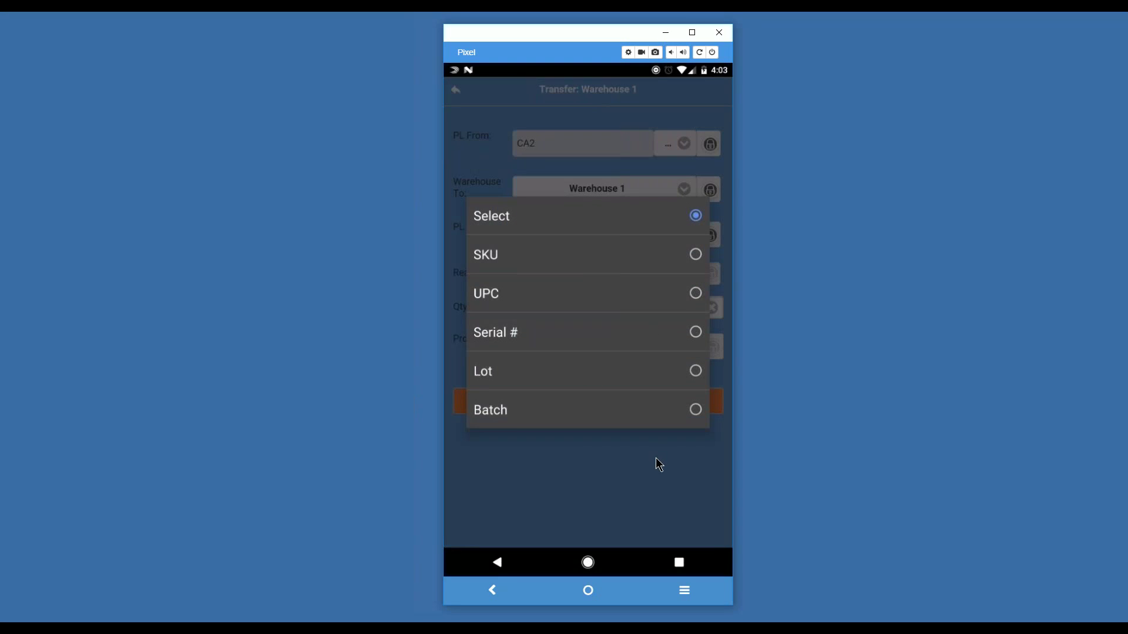
pyautogui.click(657, 448)
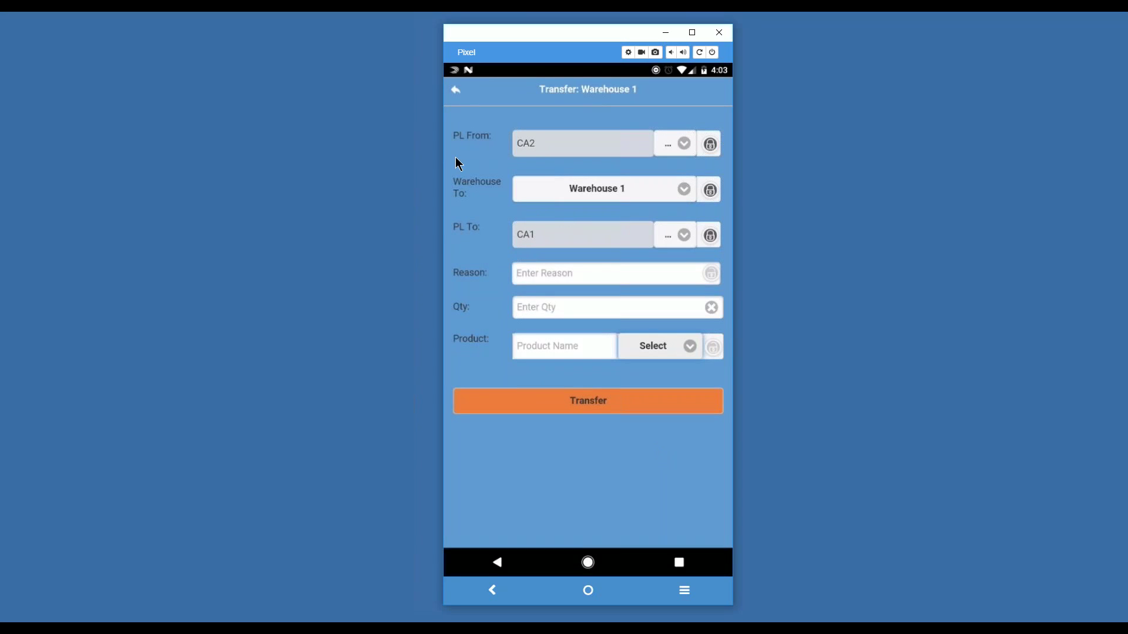
# Step: Create a new cycle count named 'Count' for Warehouse 1 with pick location CA1
pyautogui.click(458, 90)
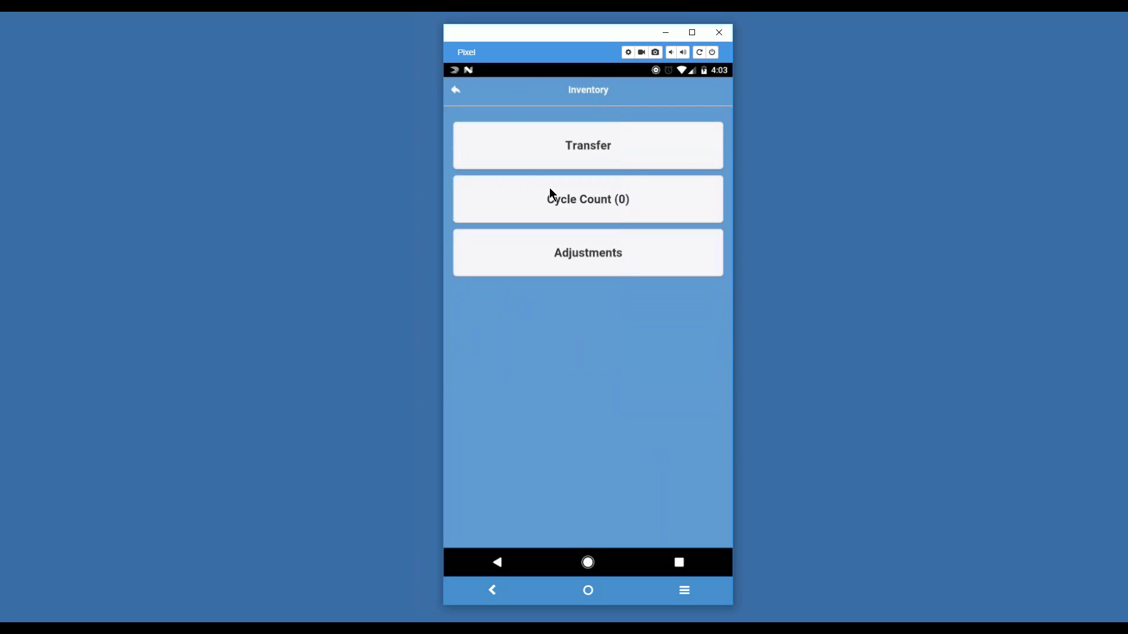
pyautogui.click(551, 190)
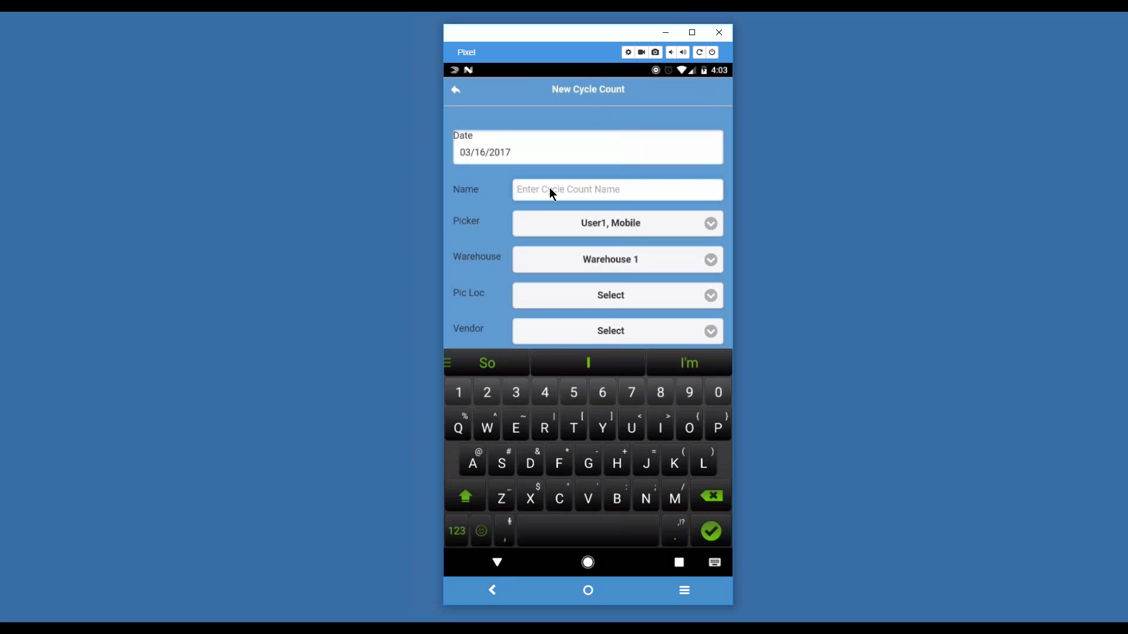
pyautogui.write('Count')
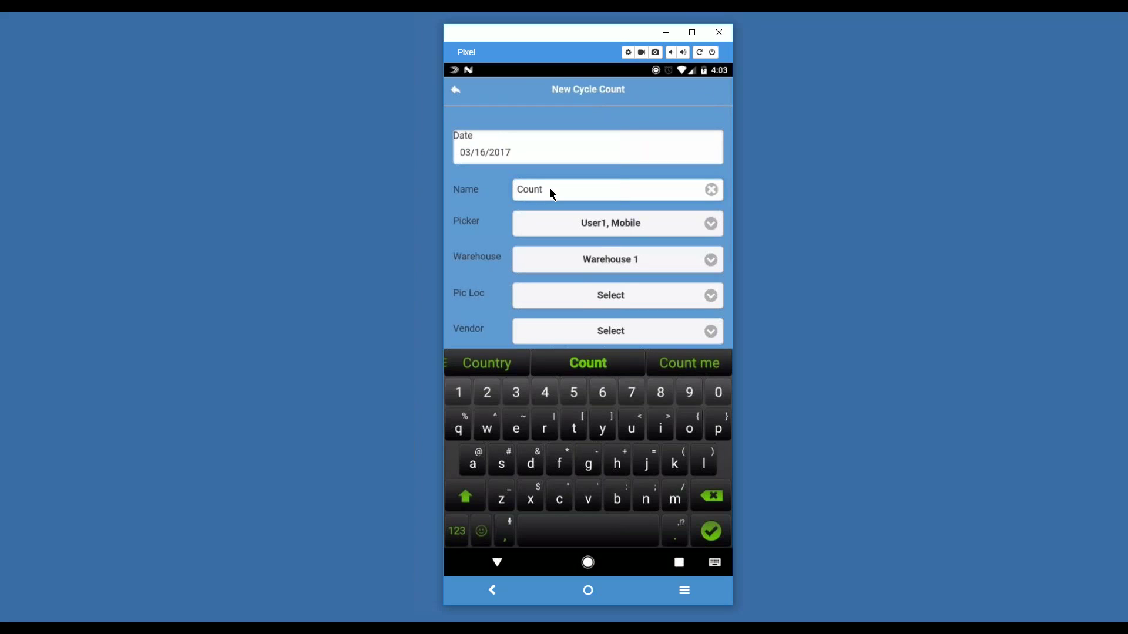
pyautogui.press('Return')
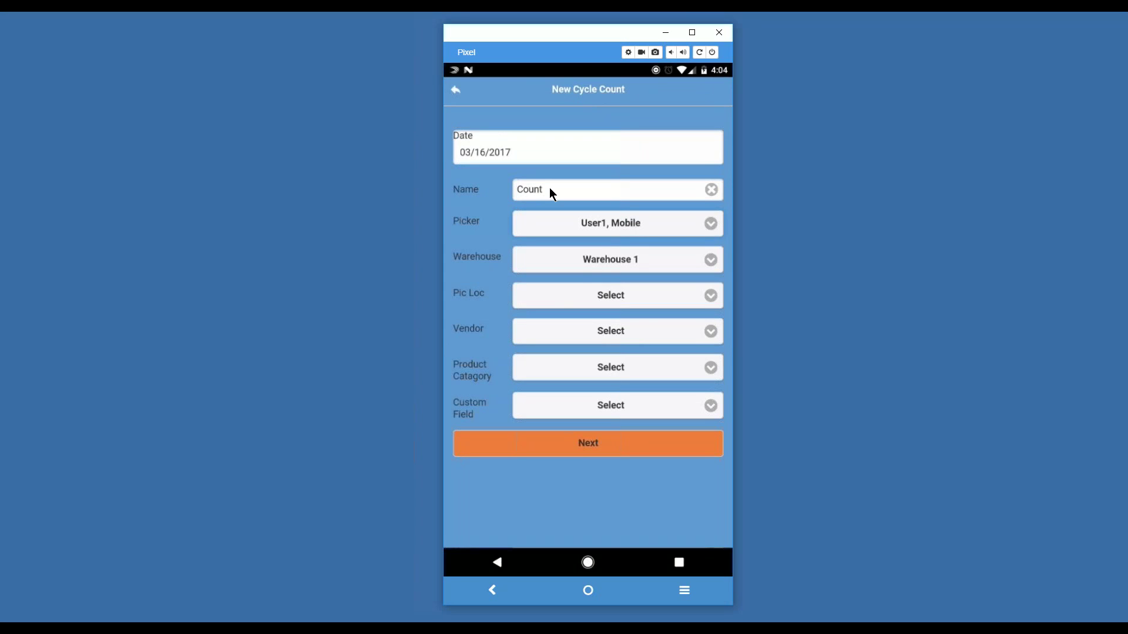
pyautogui.press('Tab')
pyautogui.press('Tab')
pyautogui.press('Tab')
pyautogui.press('Return')
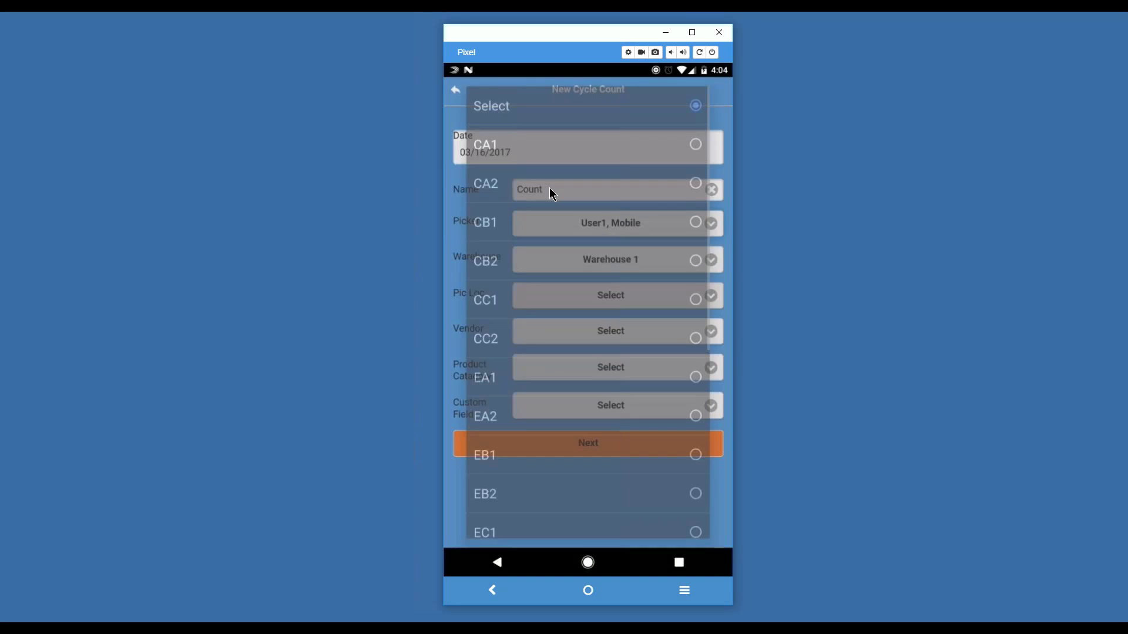
pyautogui.press('Return')
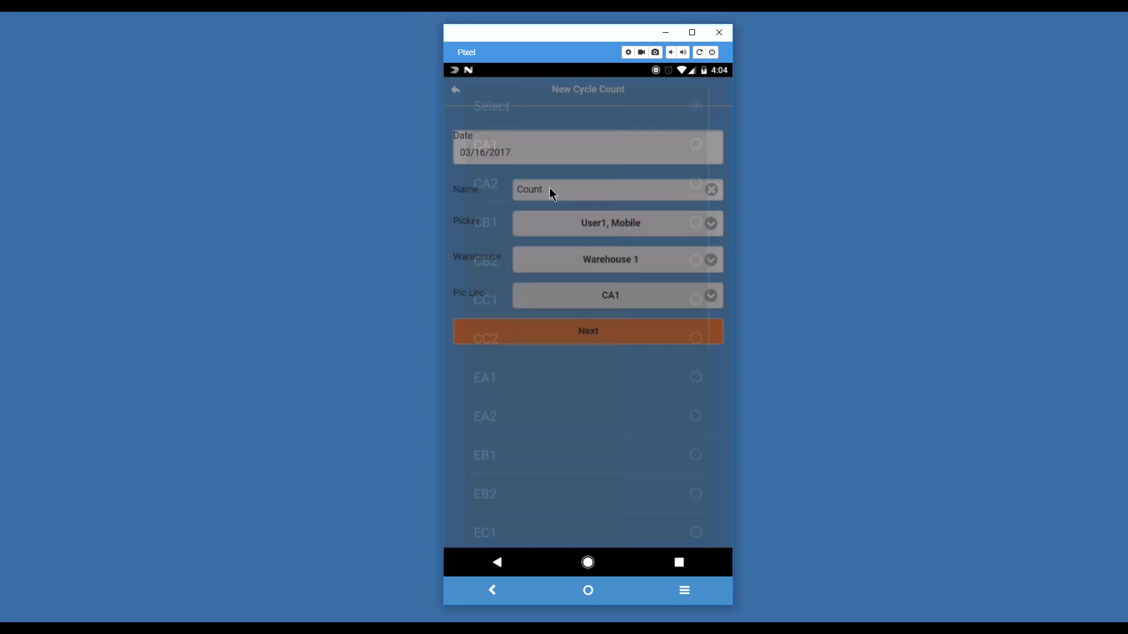
# Step: Add the T-shirt variants from the item list, skip the quantity dialog, and return to Inventory
pyautogui.press('Tab')
pyautogui.press('Return')
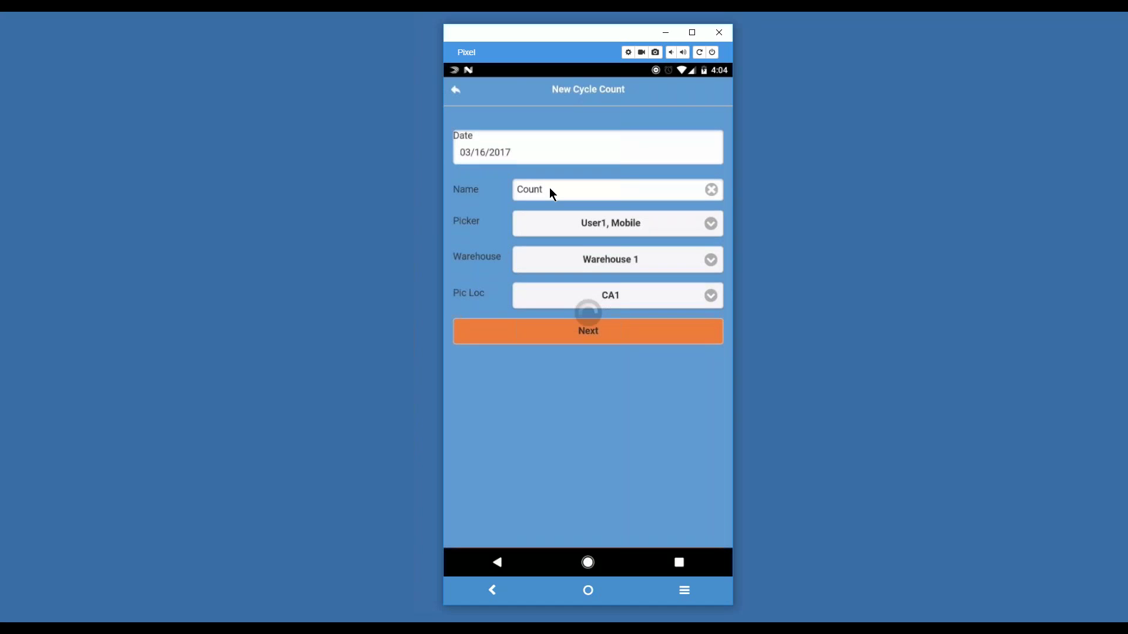
pyautogui.scroll(-1, 551, 190)
pyautogui.scroll(-2, 552, 194)
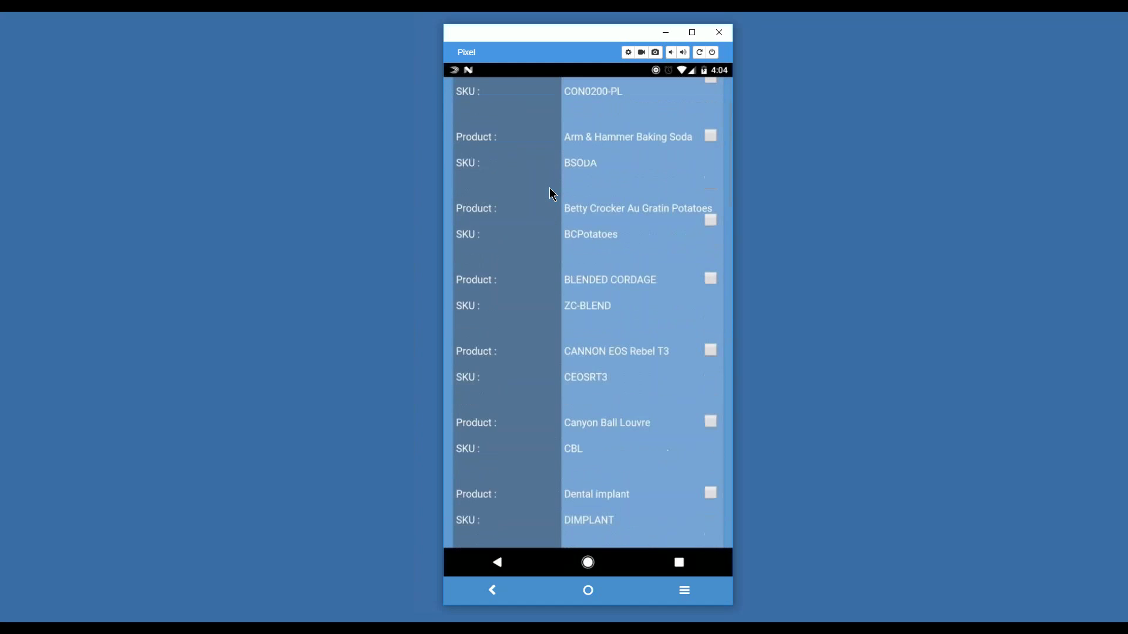
pyautogui.scroll(-3, 552, 194)
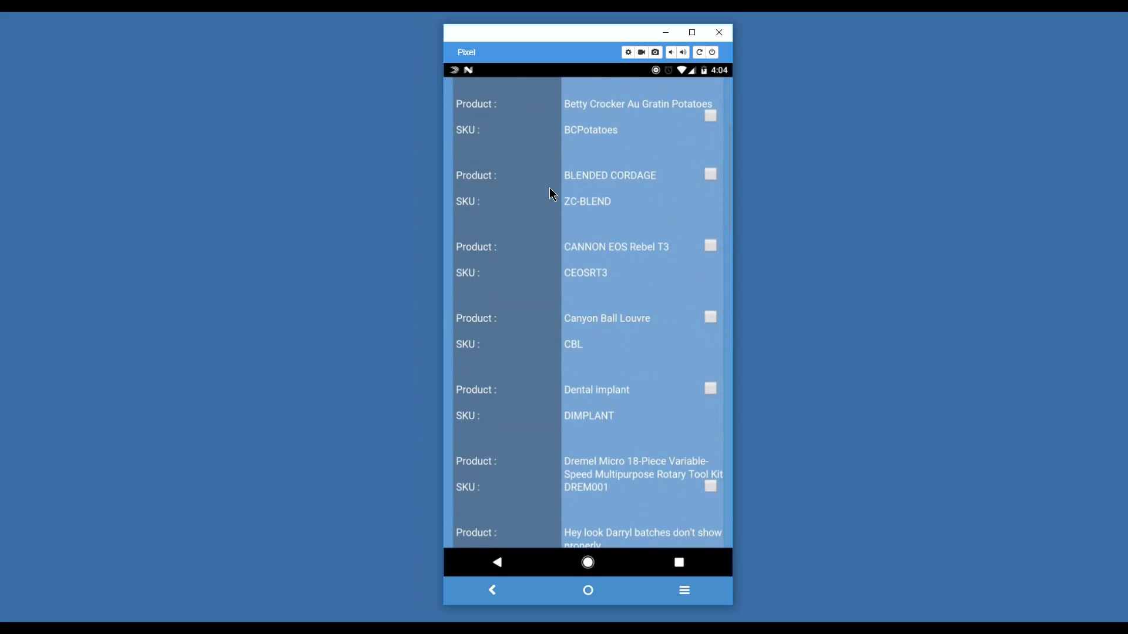
pyautogui.scroll(-2, 551, 189)
pyautogui.scroll(-10, 551, 193)
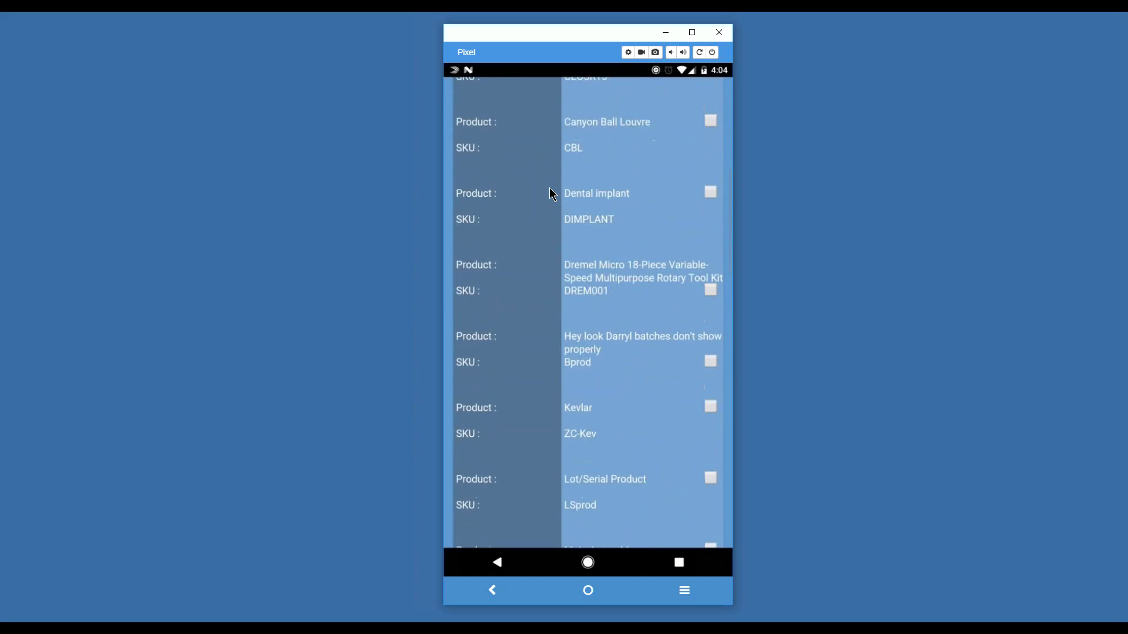
pyautogui.scroll(-5, 551, 192)
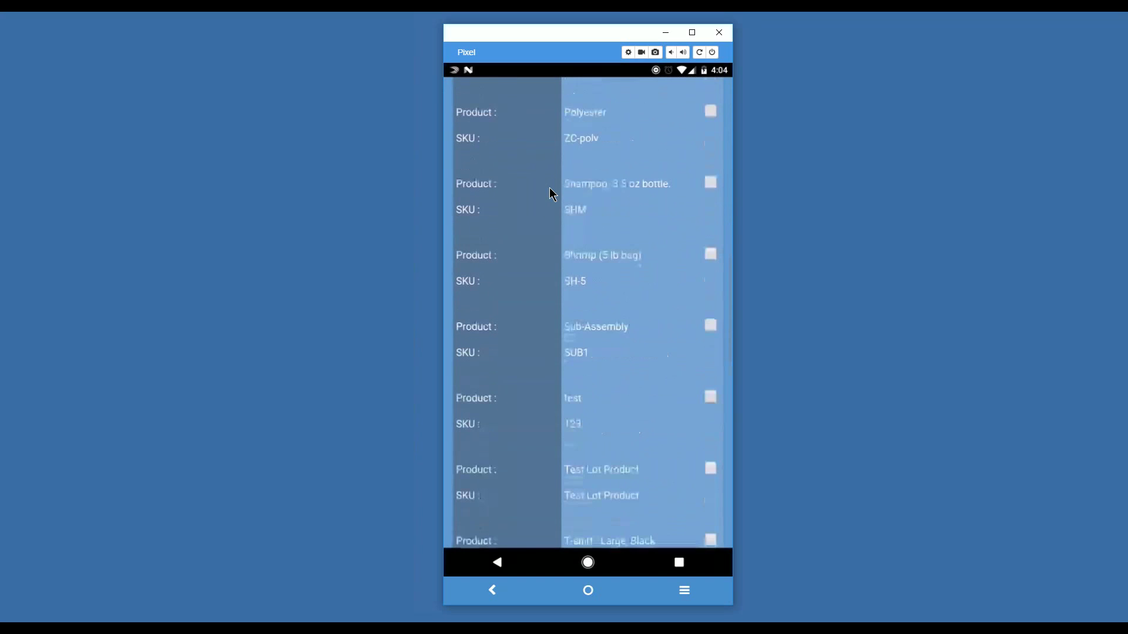
pyautogui.scroll(-8, 590, 313)
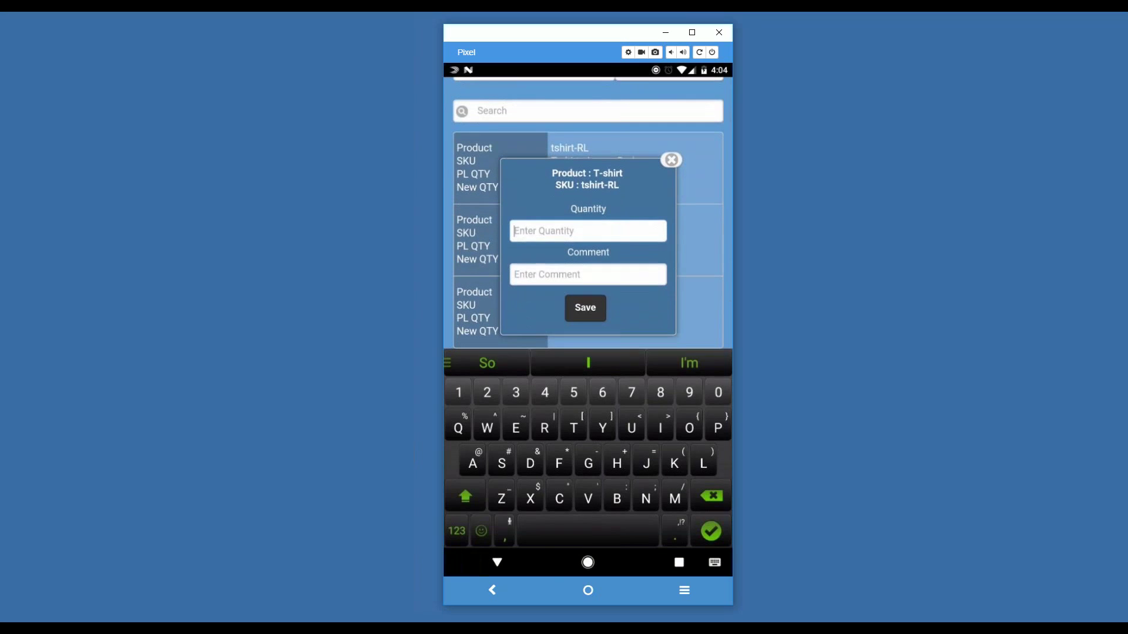
pyautogui.press('Escape')
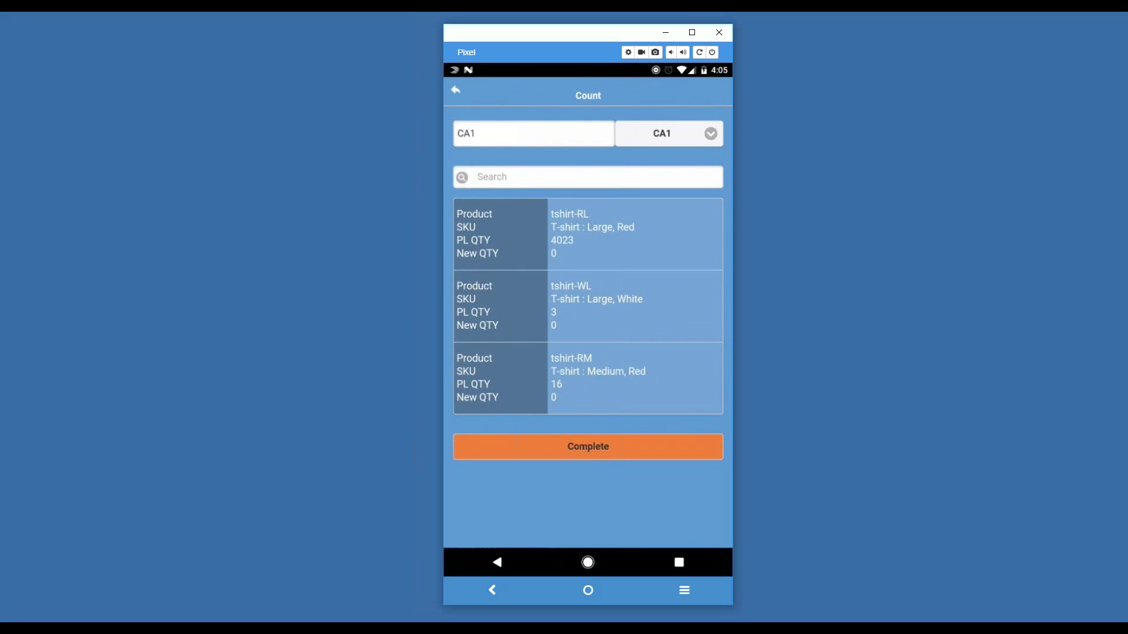
pyautogui.press('Escape')
pyautogui.press('Escape')
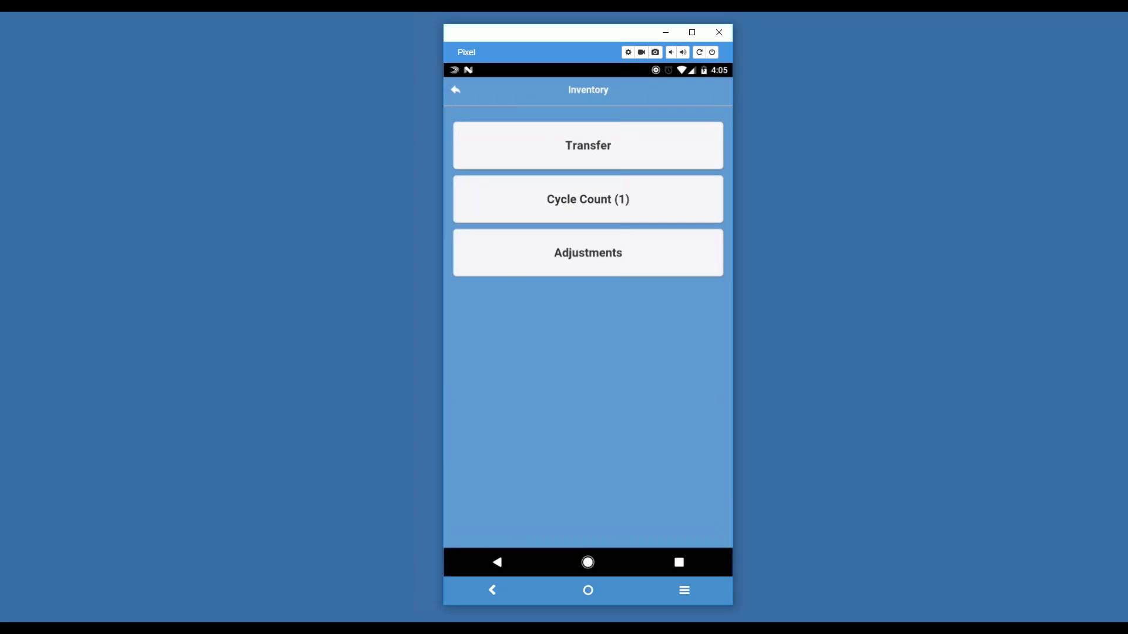
# Step: Open Adjustments and toggle the adjustment to negative and back to positive
pyautogui.click(588, 253)
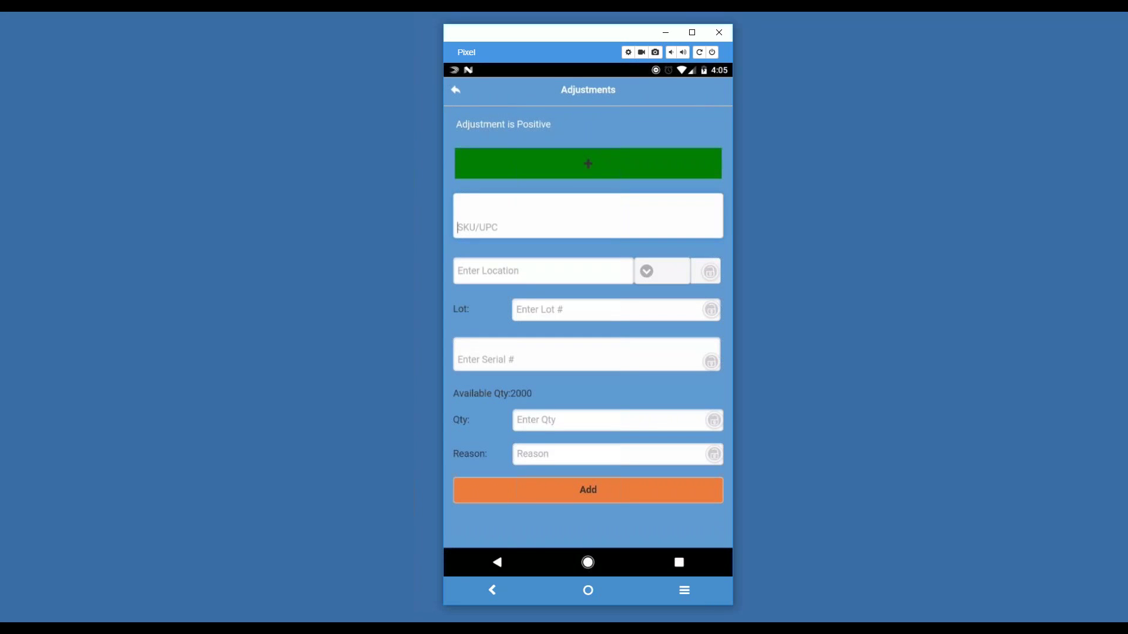
pyautogui.click(588, 163)
pyautogui.click(588, 164)
pyautogui.click(662, 271)
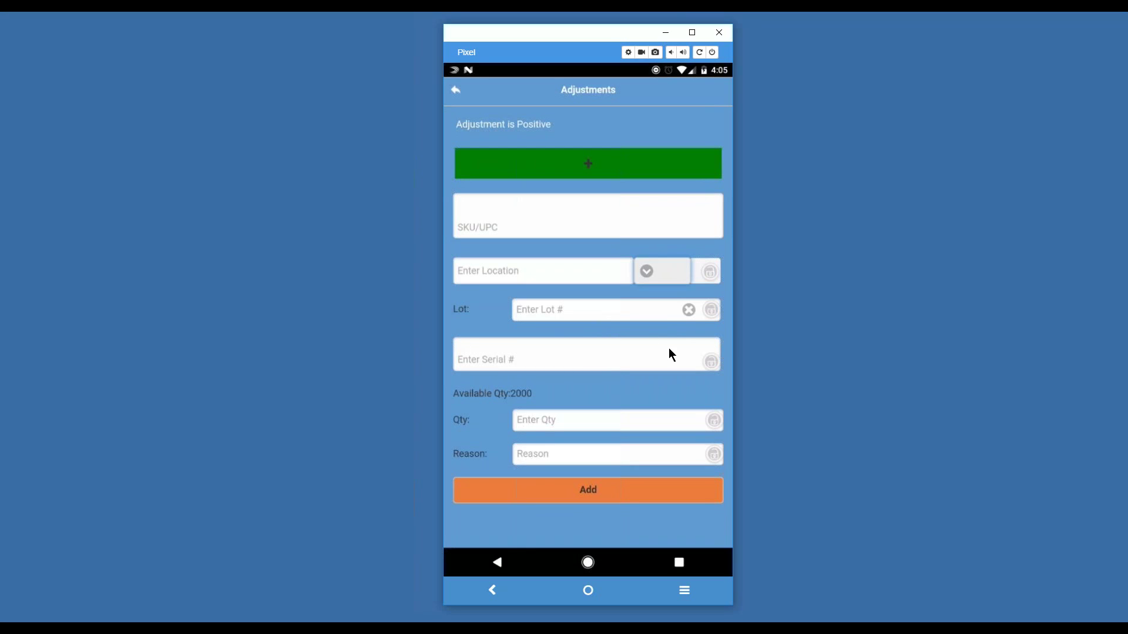
# Step: Lock the Lot and Serial fields, enter the quantity, and try adding the adjustment
pyautogui.click(712, 312)
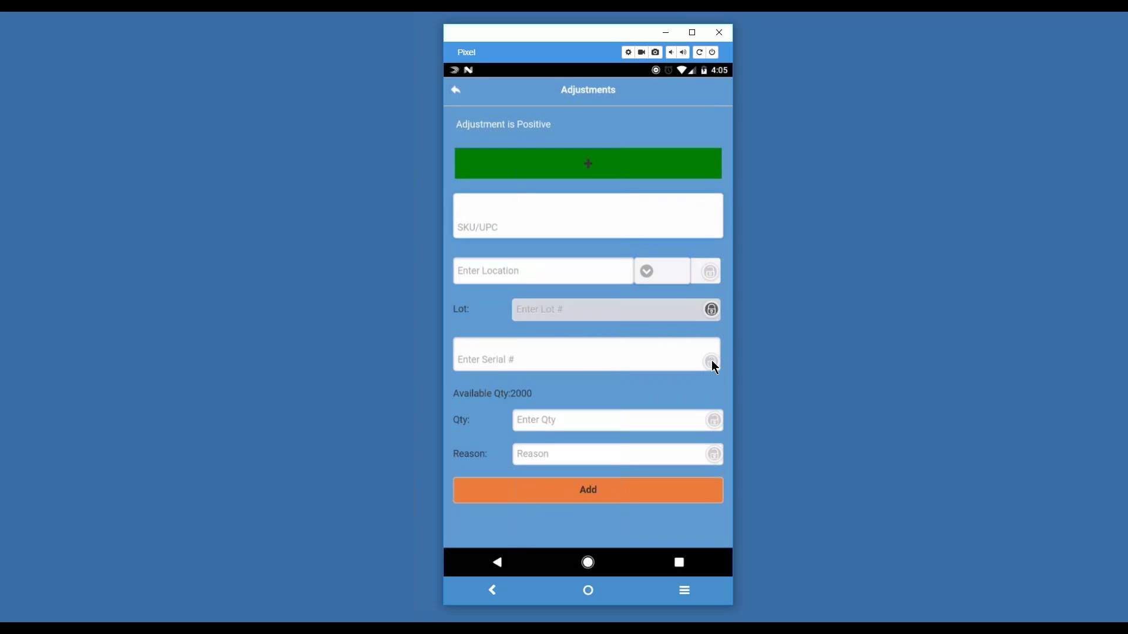
pyautogui.click(711, 363)
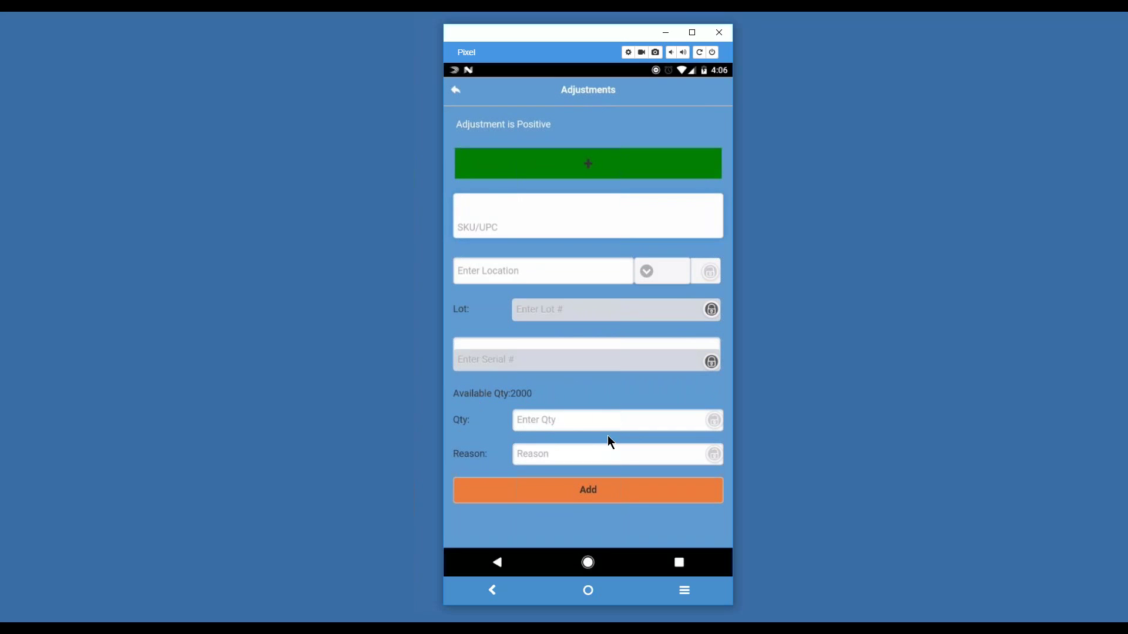
pyautogui.click(542, 417)
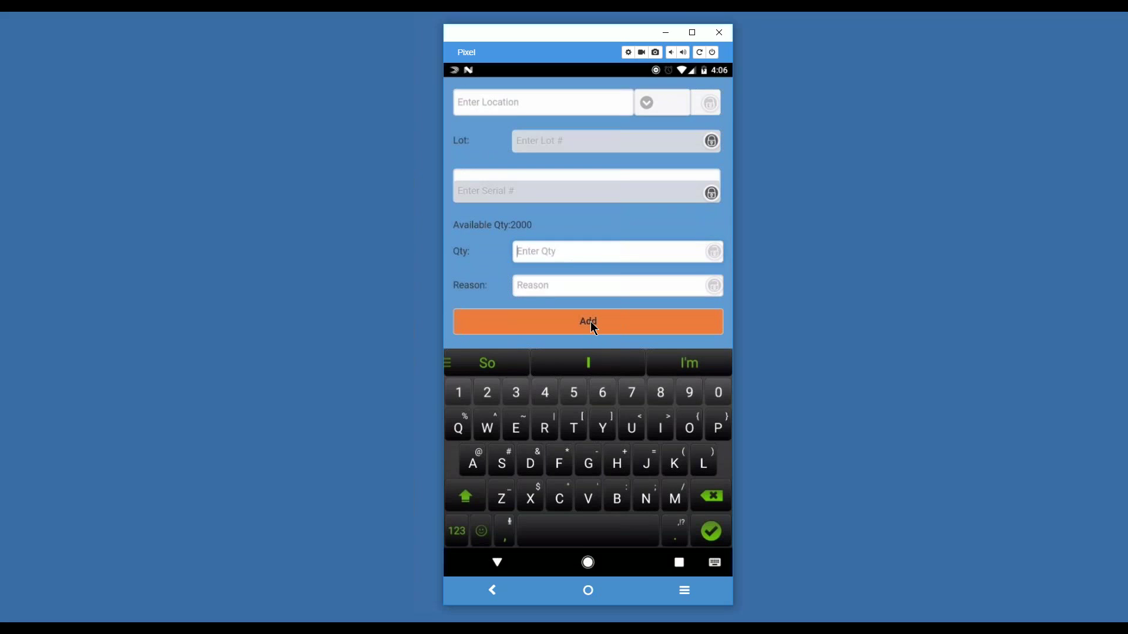
pyautogui.click(588, 322)
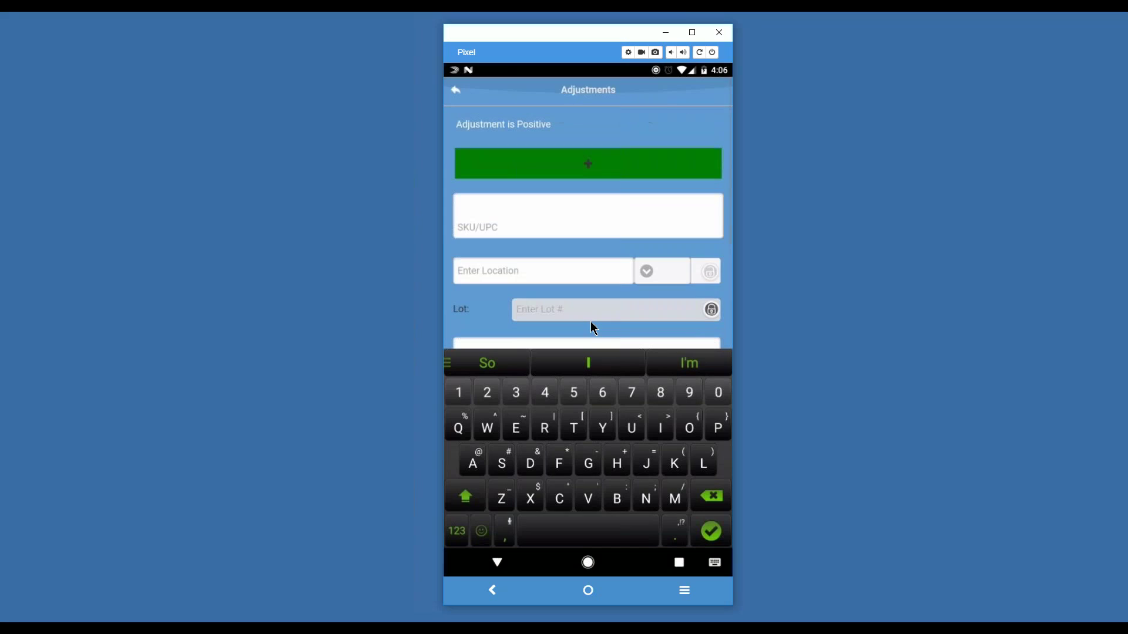